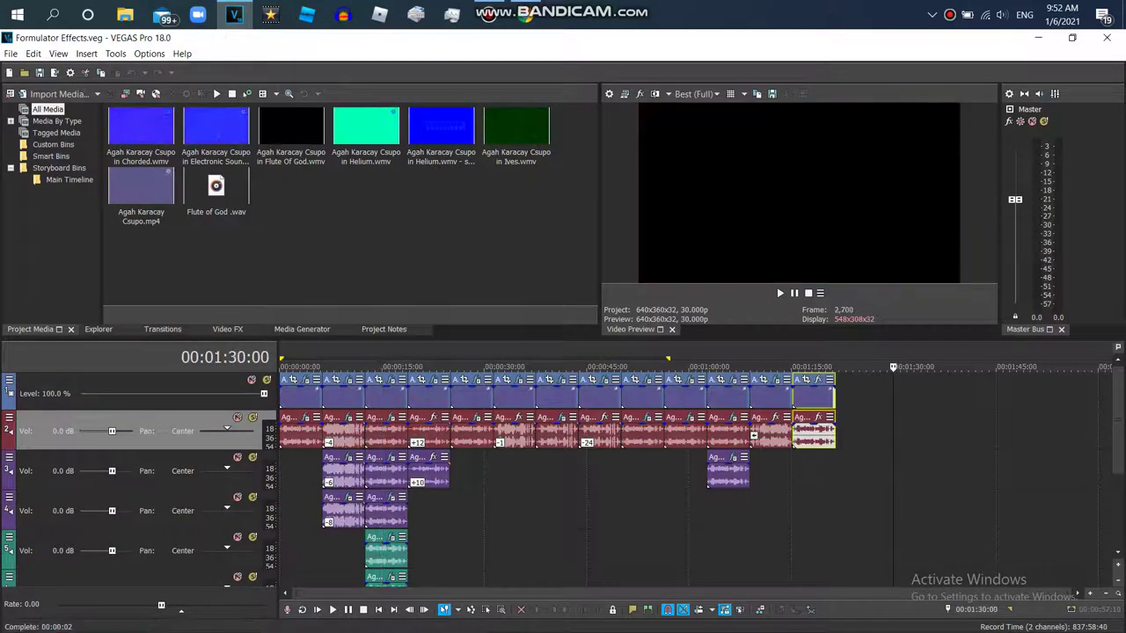
# Move the playhead to 00:01:18:07 within the last clip on the timeline.
pyautogui.click(815, 366)
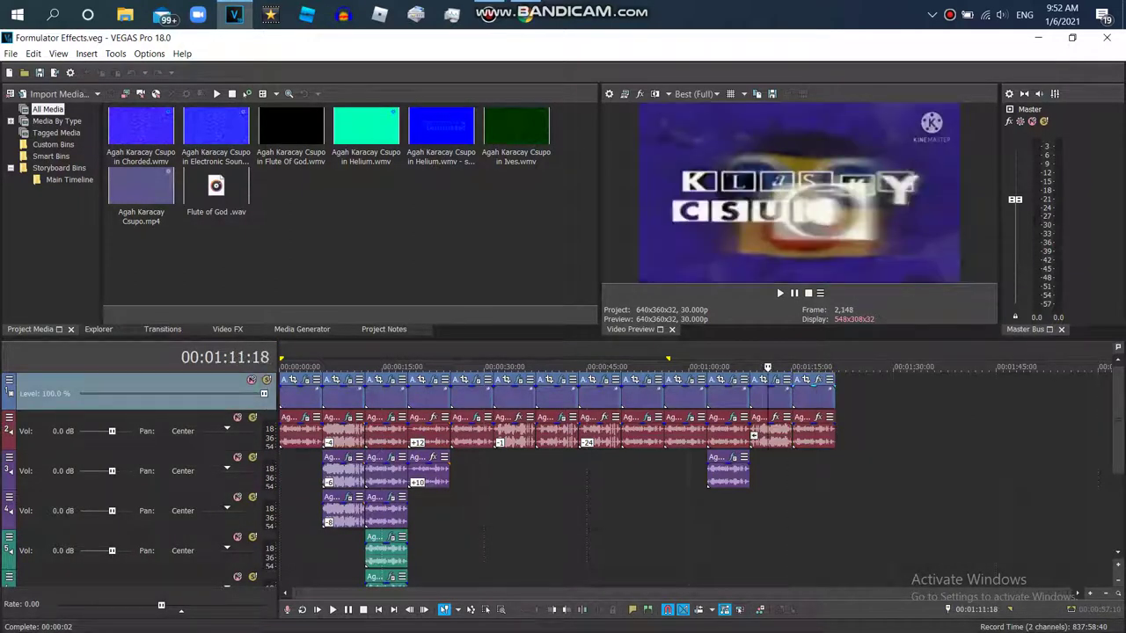
pyautogui.click(812, 366)
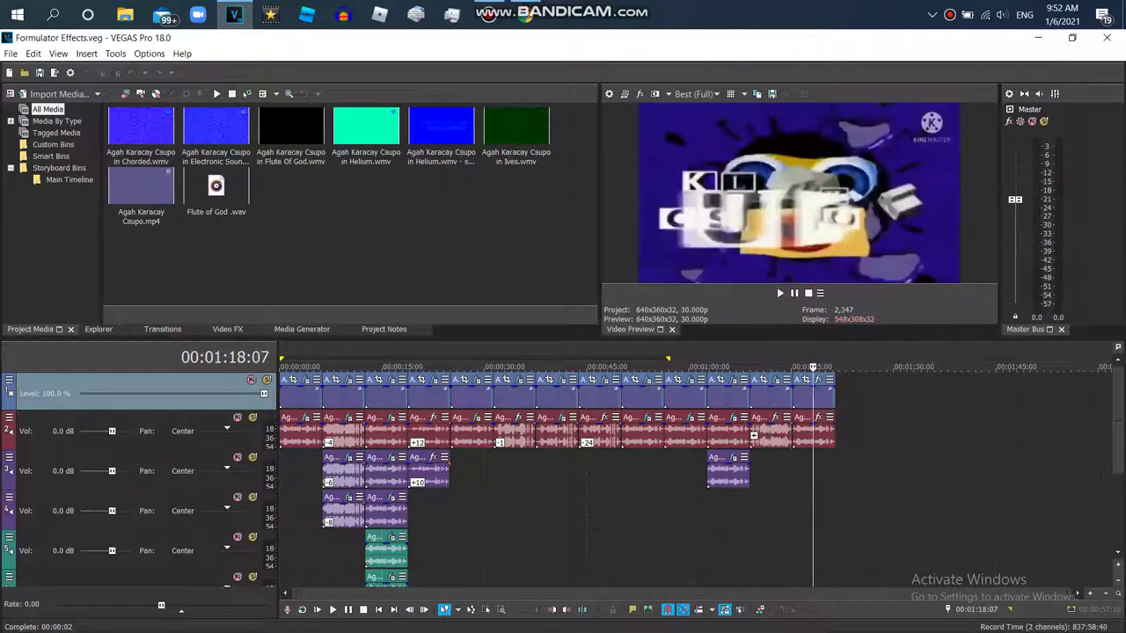
pyautogui.press('space')
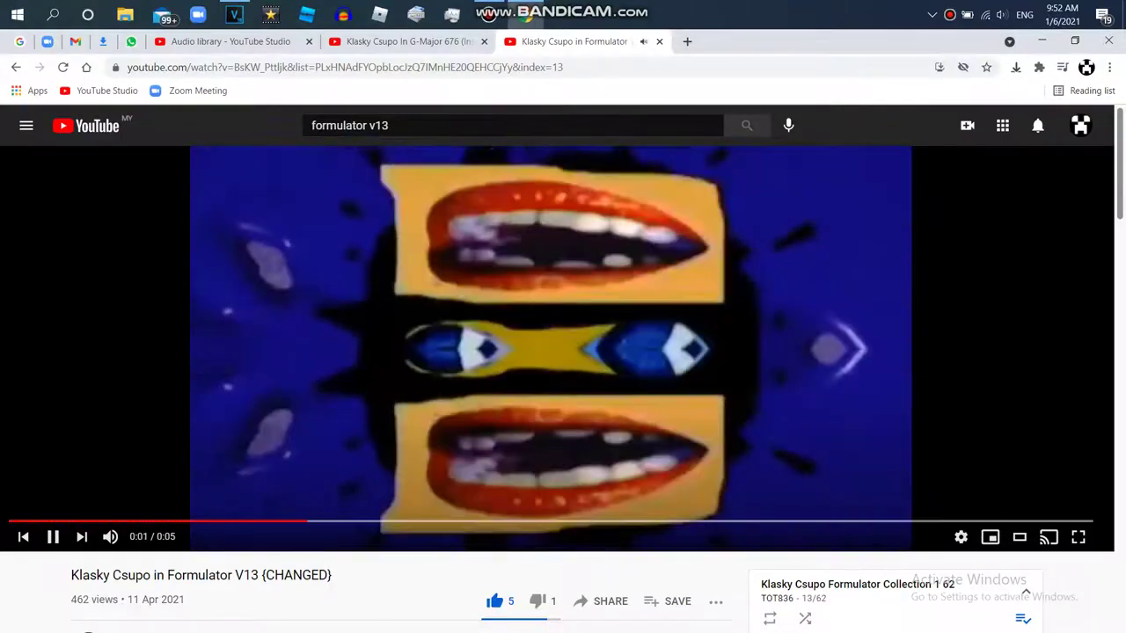
# Pause the Formulator V13 video on YouTube, read the mirror and pitch settings in its full description, and return to VEGAS Pro.
pyautogui.press('space')
pyautogui.scroll(-4, 562, 387)
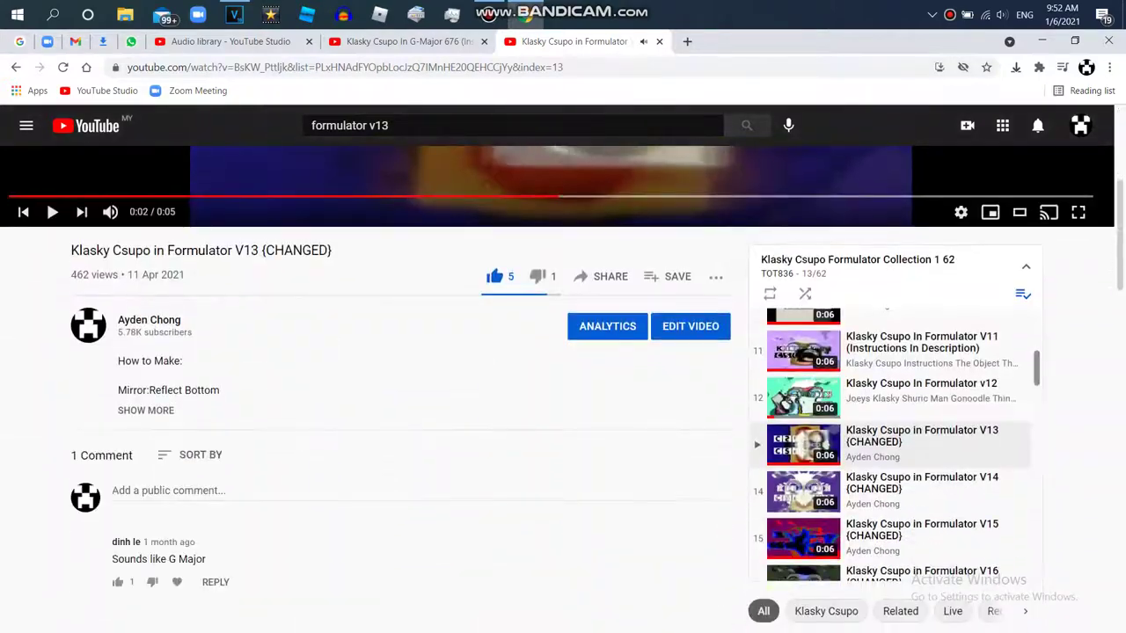
pyautogui.click(146, 410)
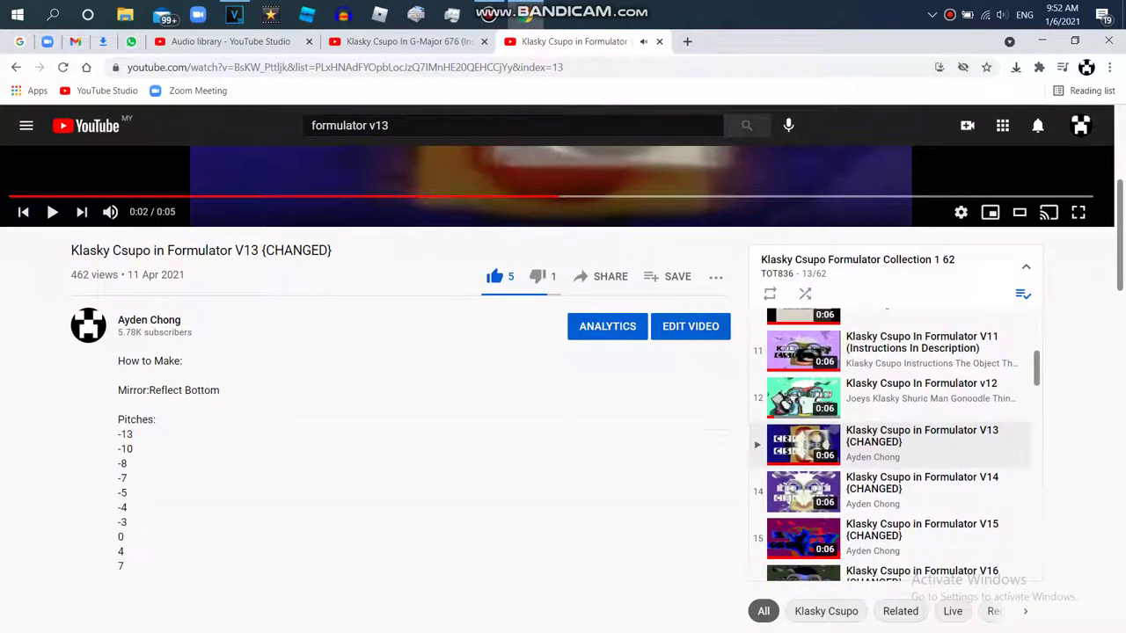
pyautogui.scroll(-2, 563, 387)
pyautogui.hotkey('alt', 'Tab')
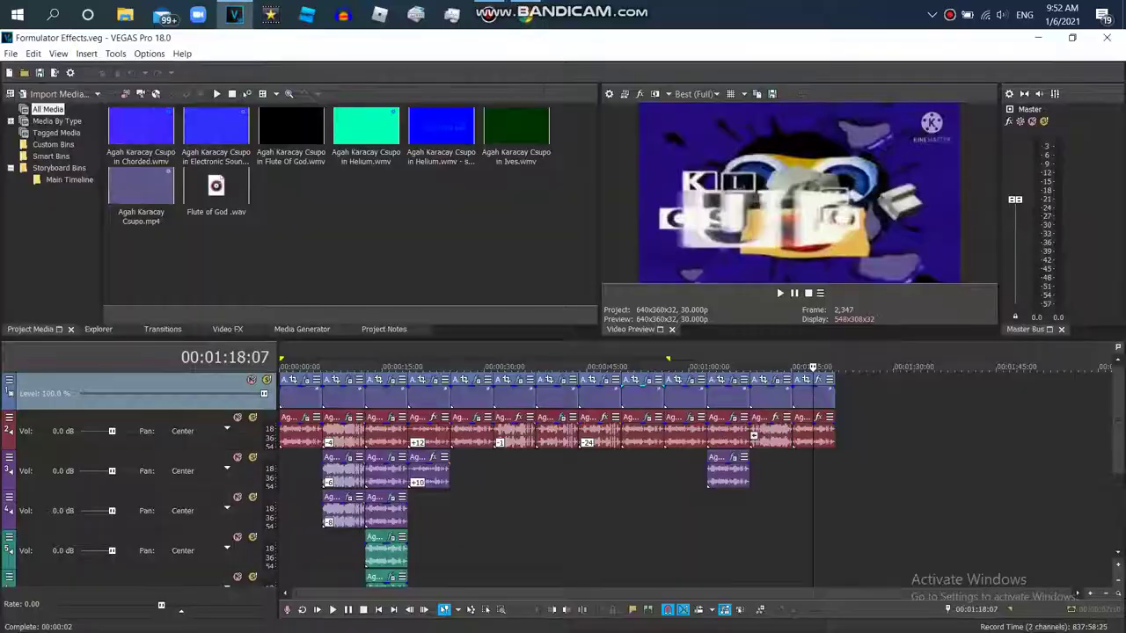
# Apply the Mirror effect with the Reflect Bottom preset to the last video clip on the timeline.
pyautogui.hotkey('alt', '8')
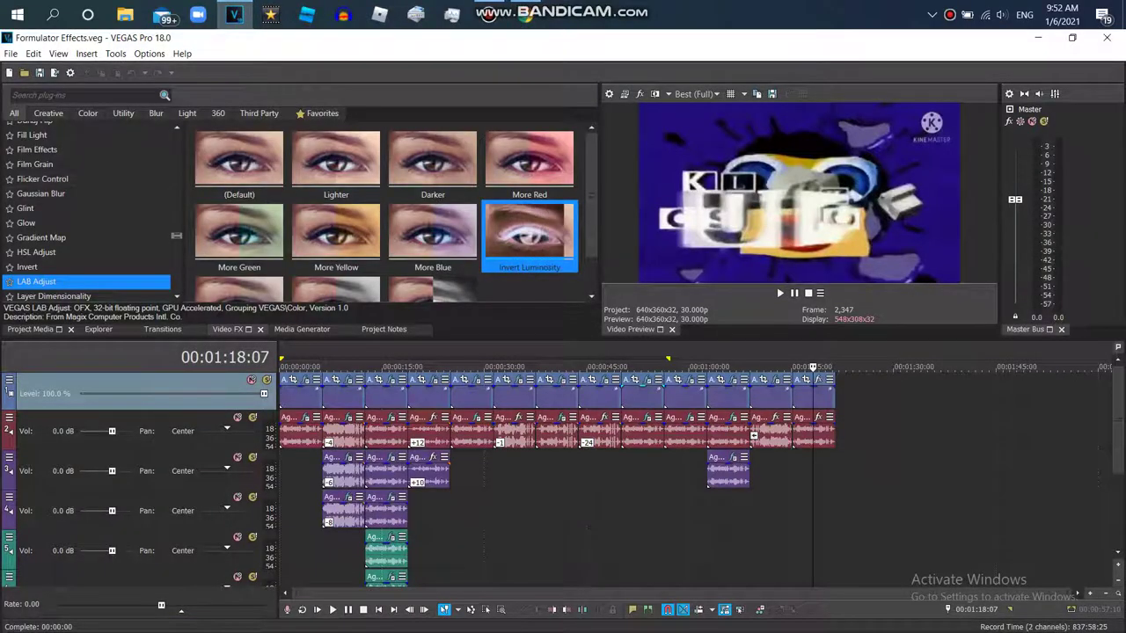
pyautogui.scroll(-6, 88, 211)
pyautogui.click(88, 206)
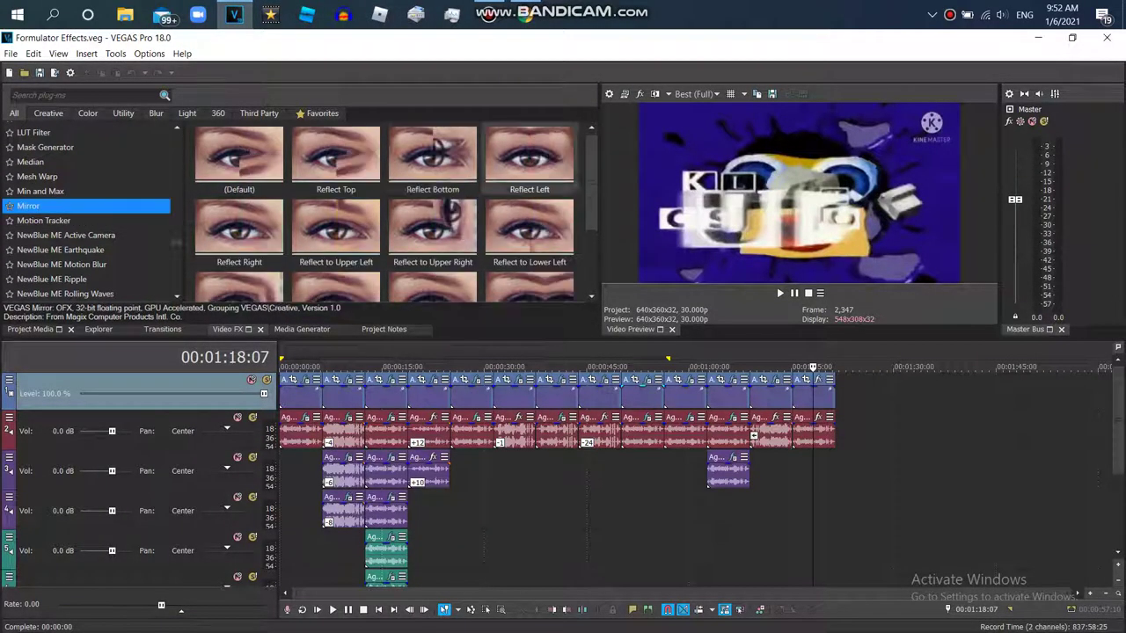
pyautogui.doubleClick(432, 158)
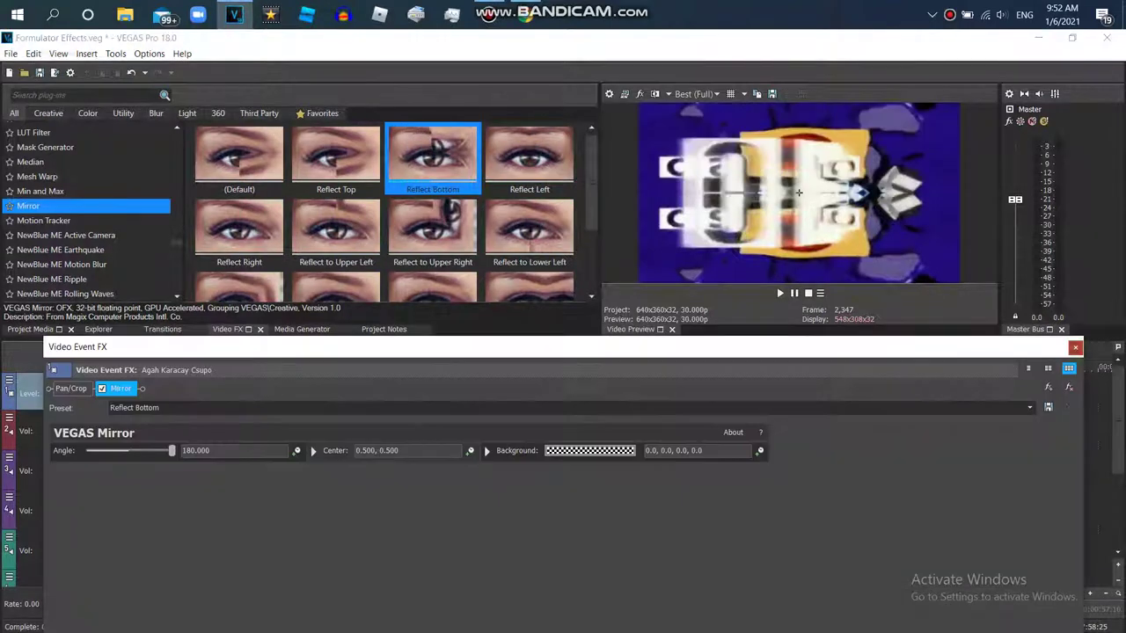
pyautogui.press('Escape')
# Set the last audio clip's stretch attributes to Pro under the élastique method and its pitch change to -13.
pyautogui.rightClick(822, 431)
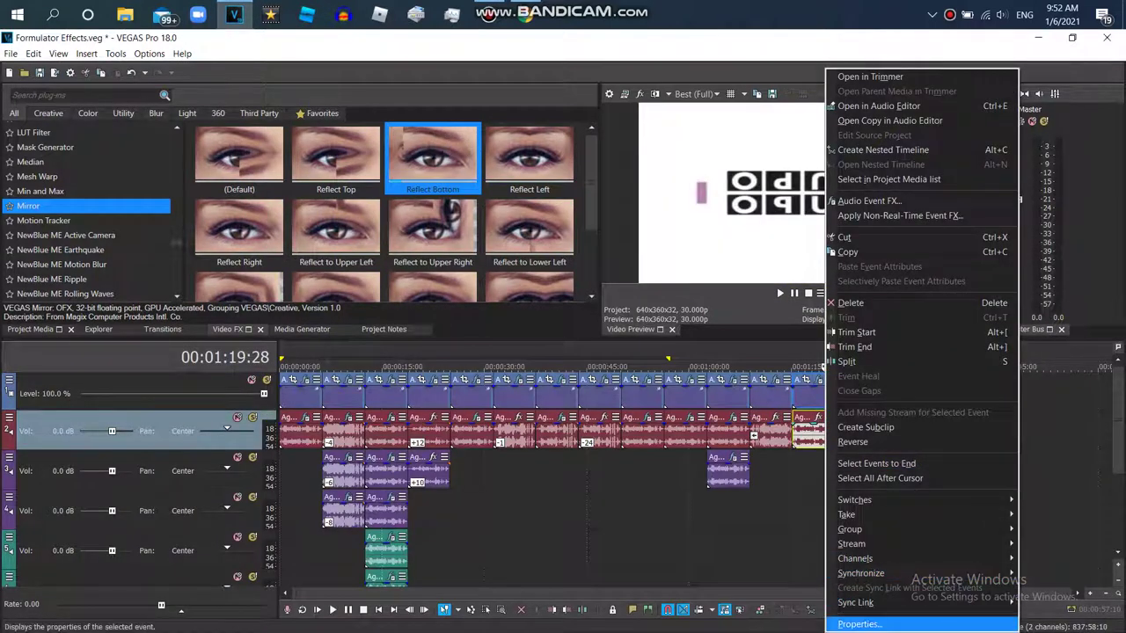
pyautogui.click(858, 621)
pyautogui.click(546, 286)
pyautogui.click(604, 294)
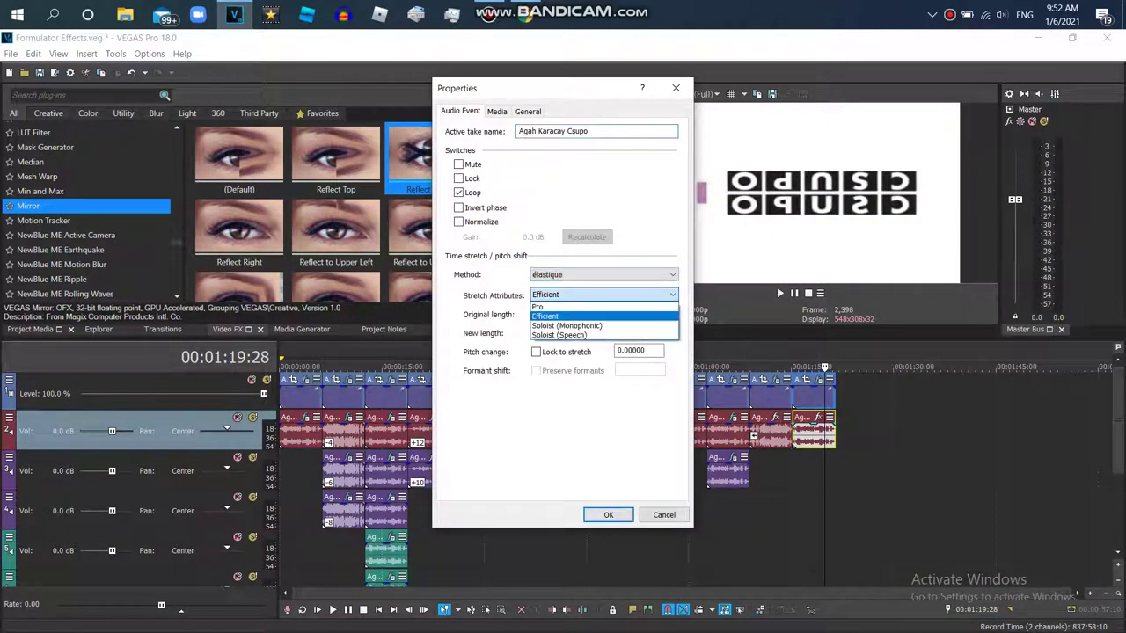
pyautogui.click(562, 314)
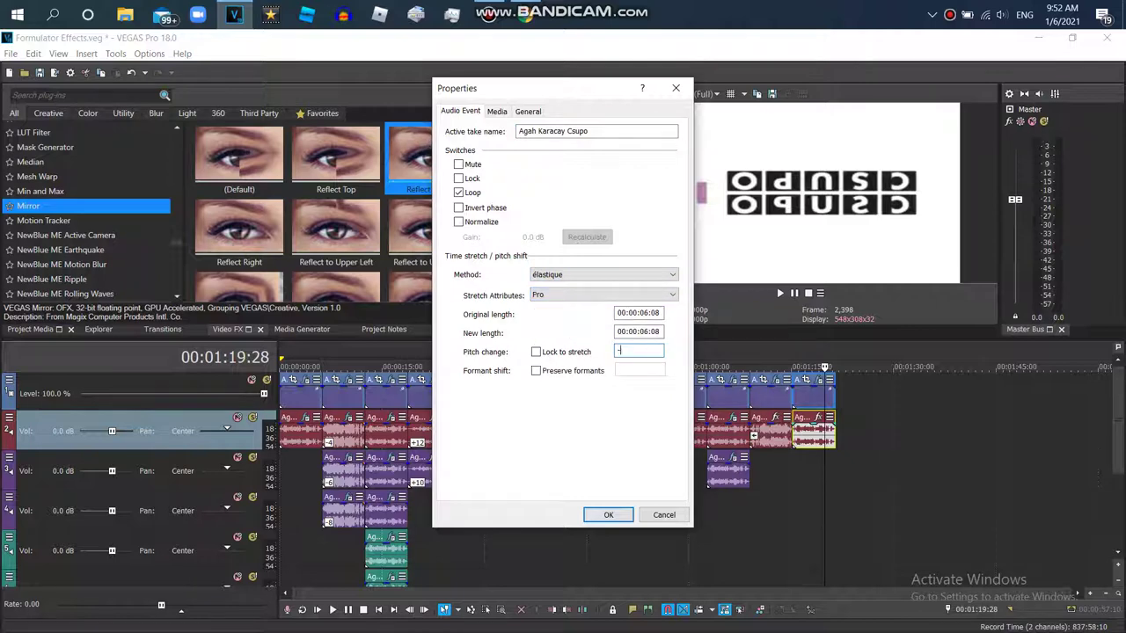
pyautogui.click(608, 514)
# Copy the last clip, paste it below the original and remove the extra video track, keeping only the audio copy.
pyautogui.rightClick(814, 392)
pyautogui.click(870, 220)
pyautogui.rightClick(803, 465)
pyautogui.click(830, 238)
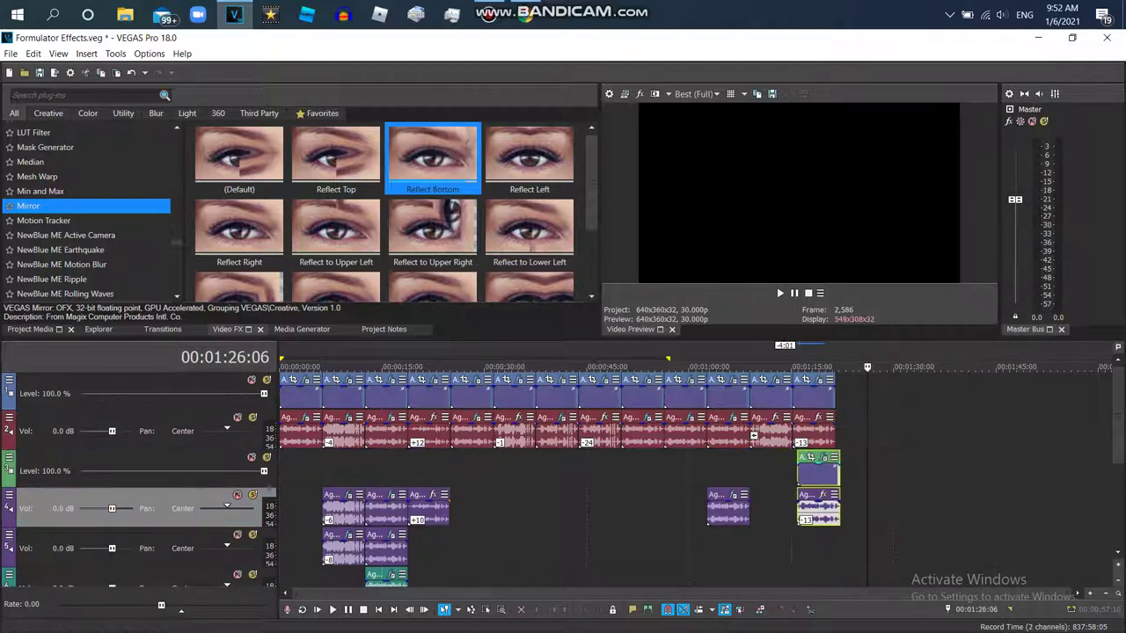
pyautogui.rightClick(775, 463)
pyautogui.click(810, 348)
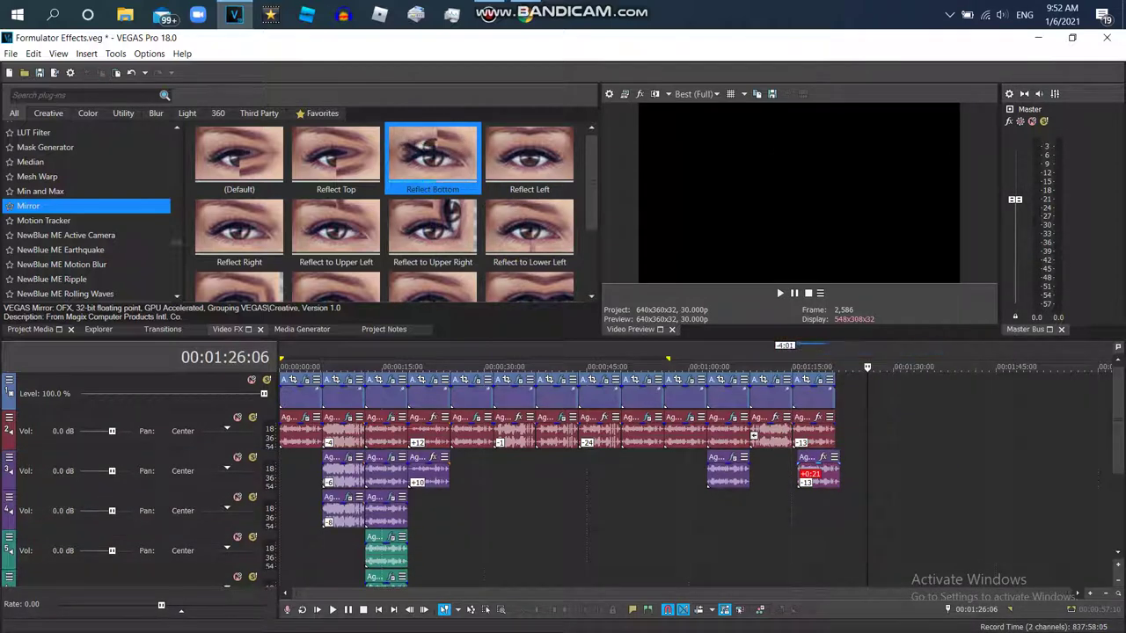
# Align the audio copy on track 3 under the original clip and set its pitch change to -10.
pyautogui.rightClick(818, 466)
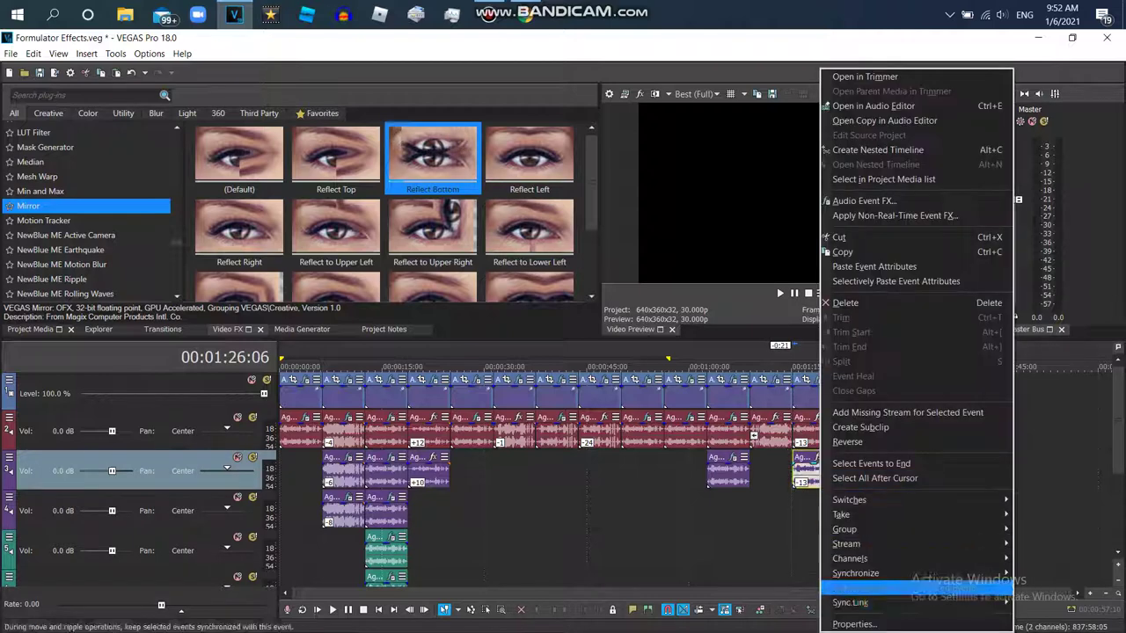
pyautogui.click(854, 623)
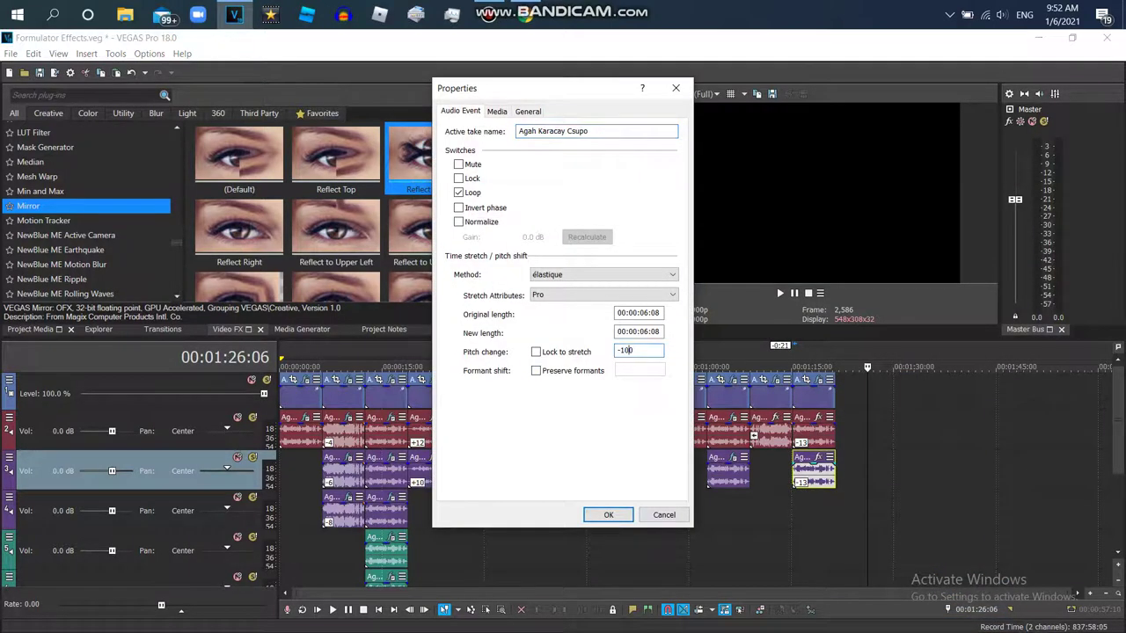
pyautogui.press('Return')
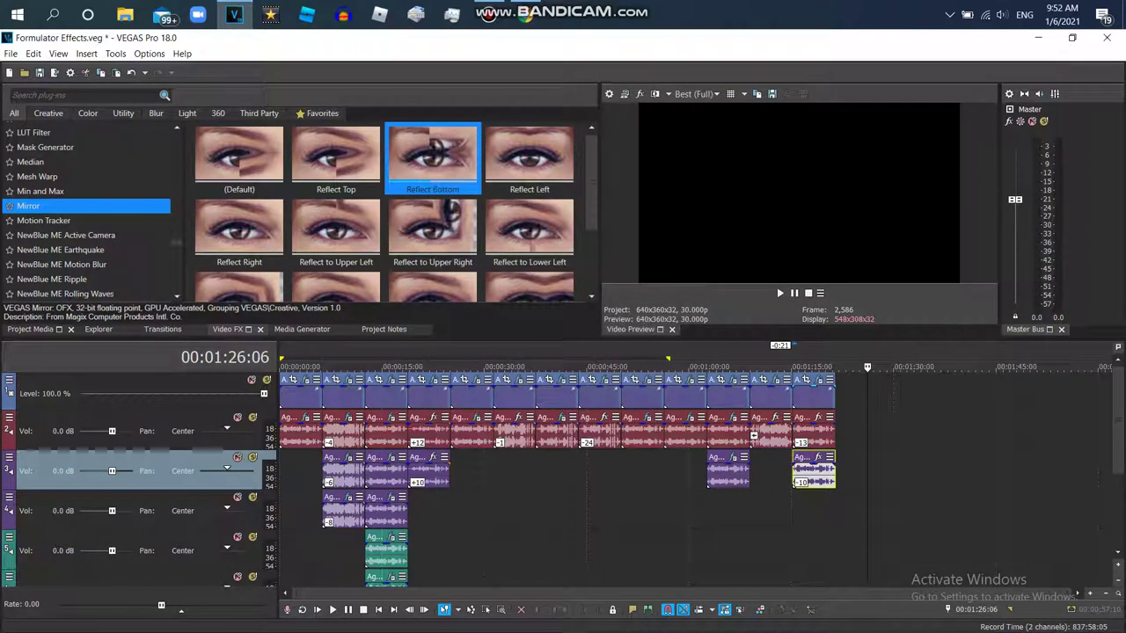
# Copy the audio clip pitched at -10 and paste it onto track 4.
pyautogui.click(799, 475)
pyautogui.rightClick(811, 466)
pyautogui.click(835, 249)
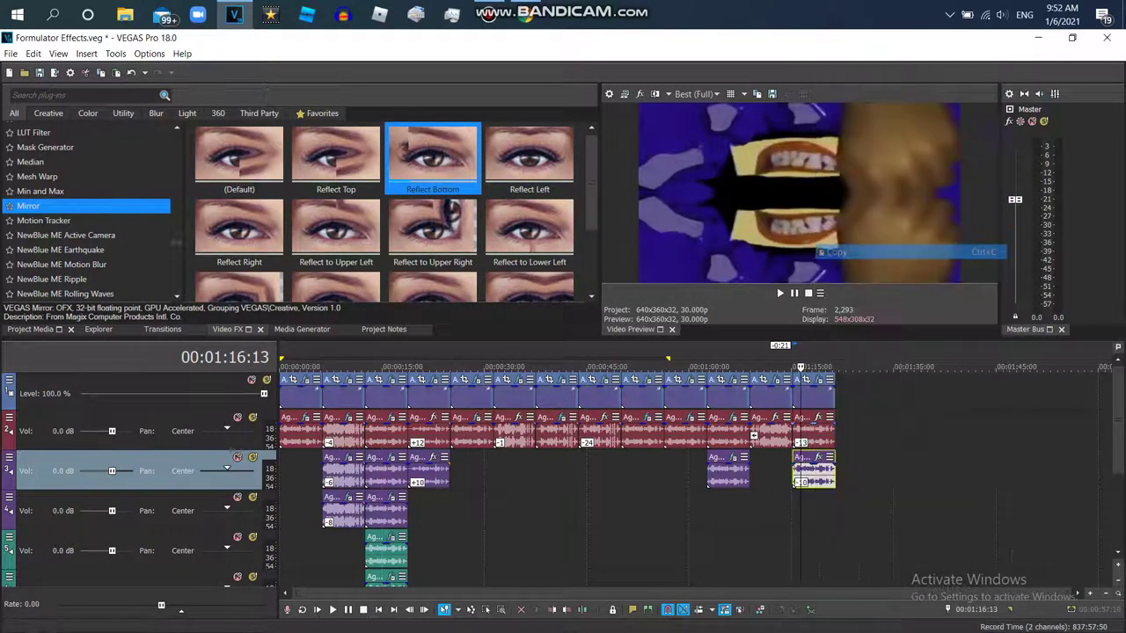
pyautogui.rightClick(795, 514)
pyautogui.click(818, 229)
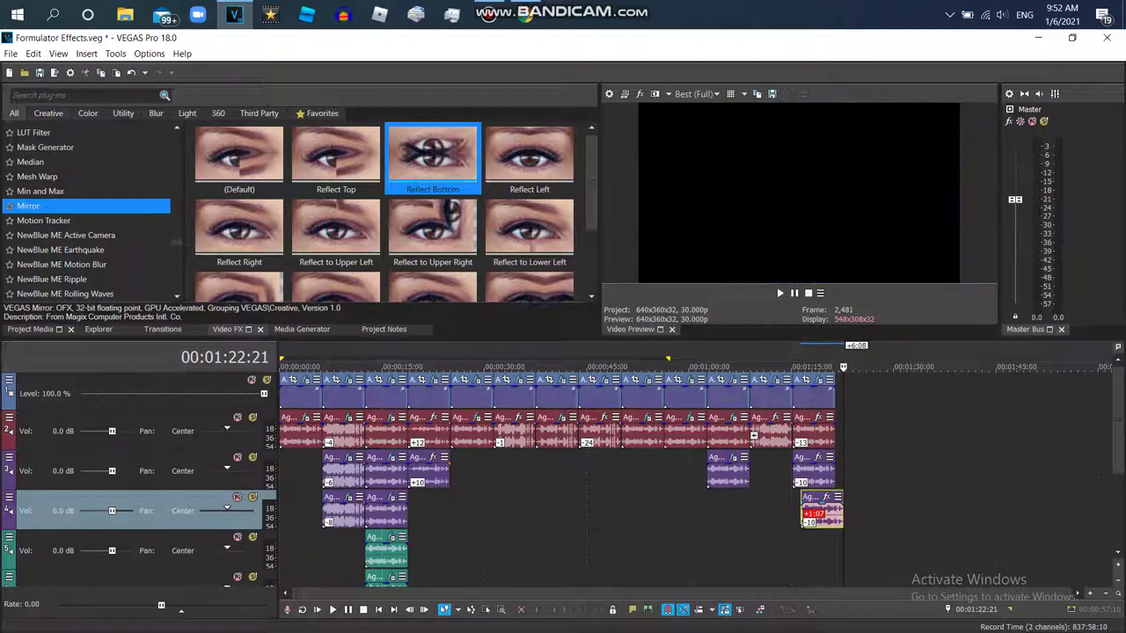
# Align the track 4 copy under the stacked clips and set its pitch change to -8, following the pitch list on YouTube.
pyautogui.rightClick(802, 514)
pyautogui.click(844, 624)
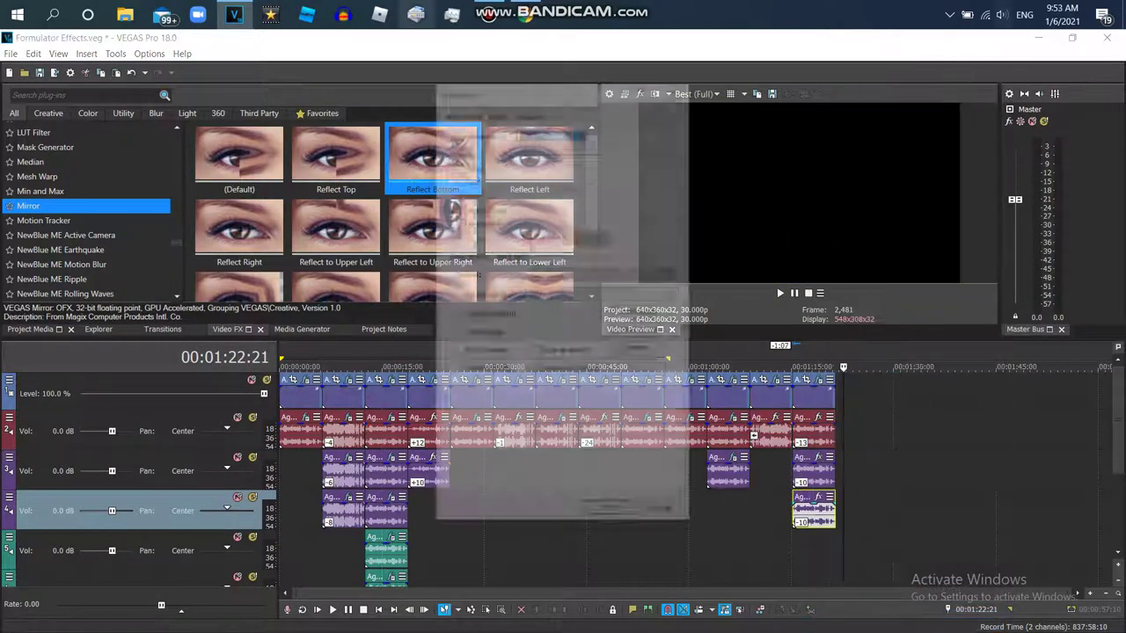
pyautogui.hotkey('alt', 'Tab')
pyautogui.moveTo(234, 14)
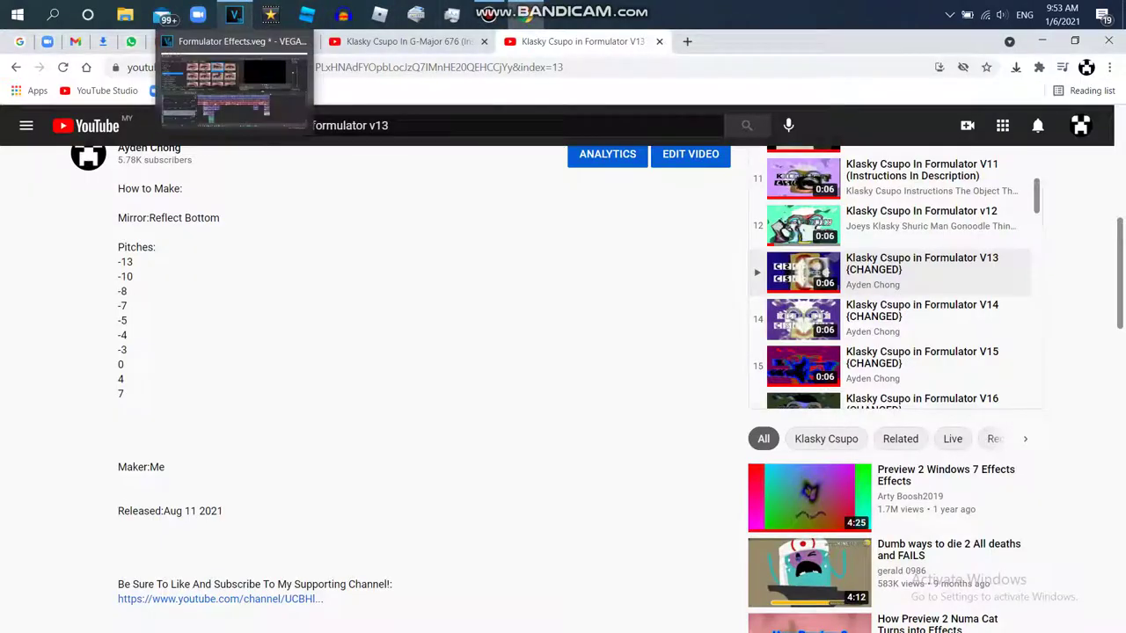
pyautogui.click(233, 88)
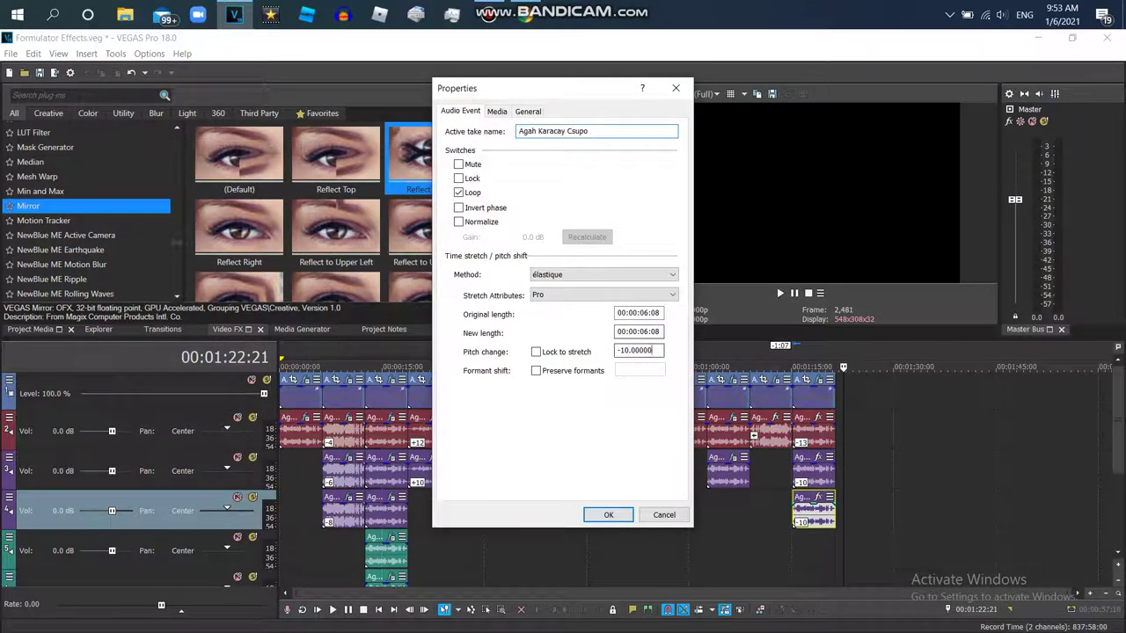
pyautogui.click(607, 514)
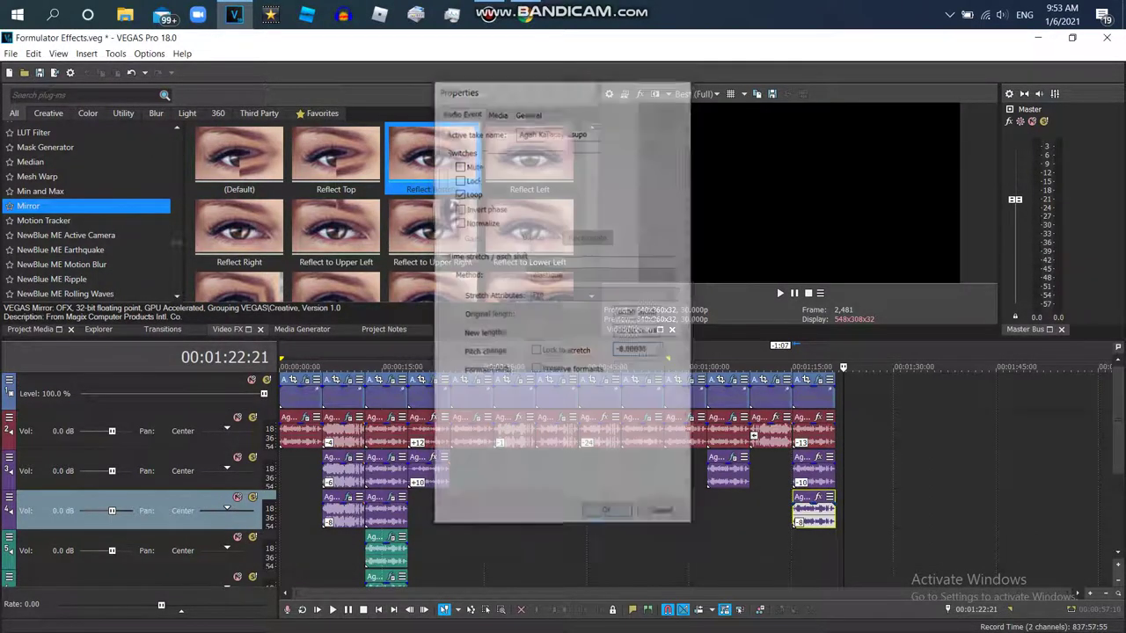
# Paste another audio copy onto track 5, align it under the stacked clips and set its pitch change to -7.
pyautogui.rightClick(846, 549)
pyautogui.click(870, 275)
pyautogui.moveTo(864, 546); pyautogui.dragTo(820, 546)
pyautogui.rightClick(818, 547)
pyautogui.click(844, 621)
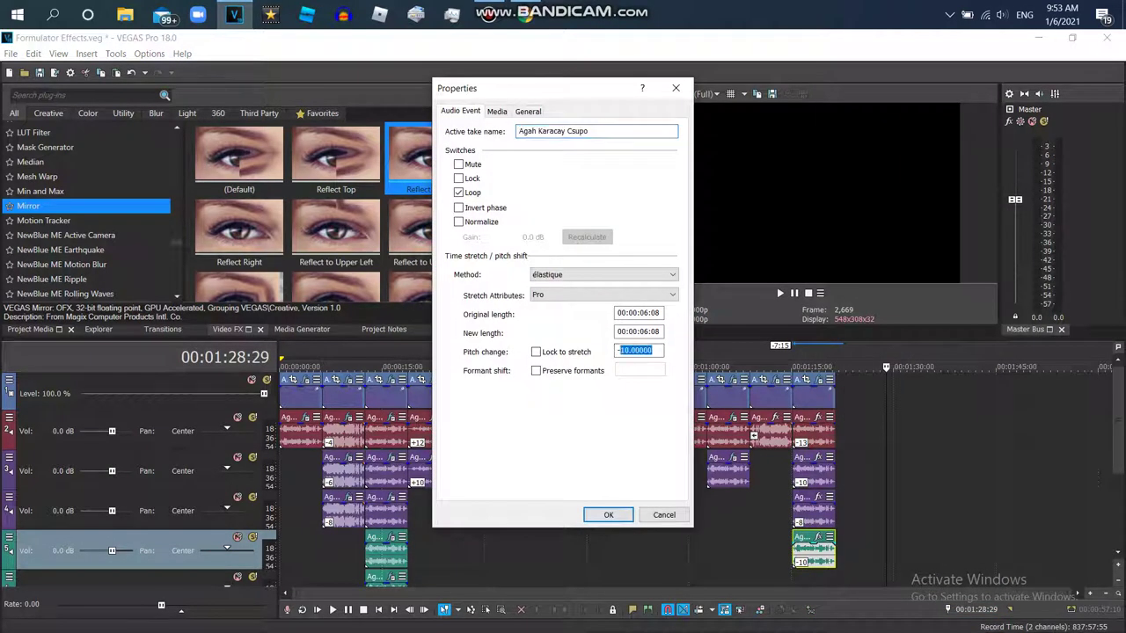
pyautogui.click(608, 514)
# Paste another audio copy onto track 6, align it under the stacked clips and set its pitch change to -5.
pyautogui.scroll(-1, 792, 527)
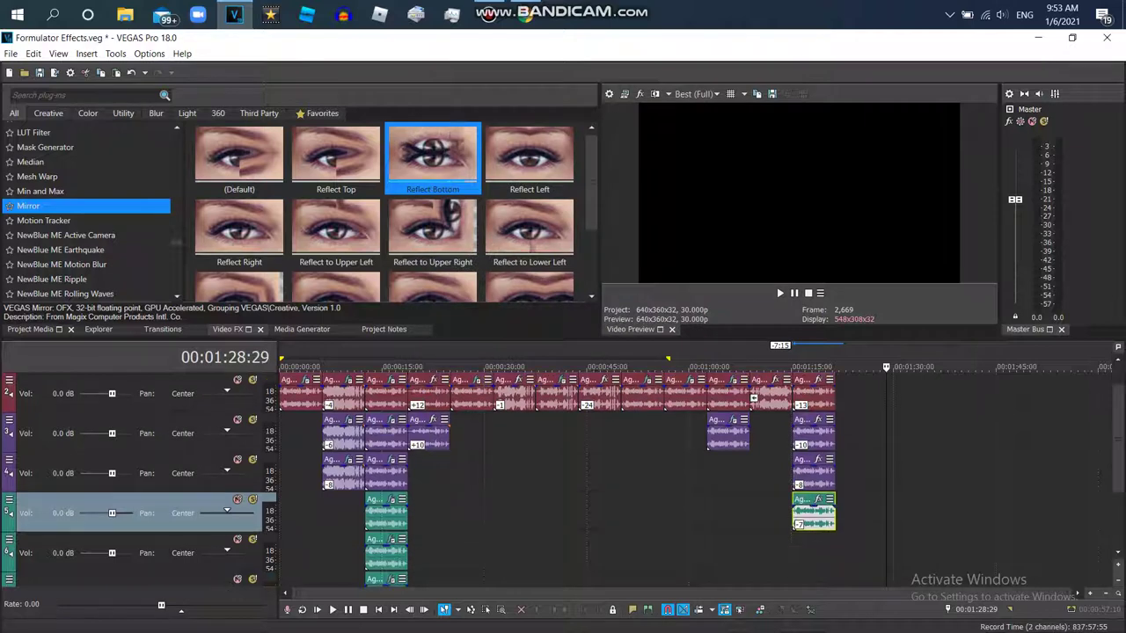
pyautogui.rightClick(866, 552)
pyautogui.click(886, 269)
pyautogui.moveTo(905, 550); pyautogui.dragTo(814, 550)
pyautogui.rightClick(813, 550)
pyautogui.click(844, 620)
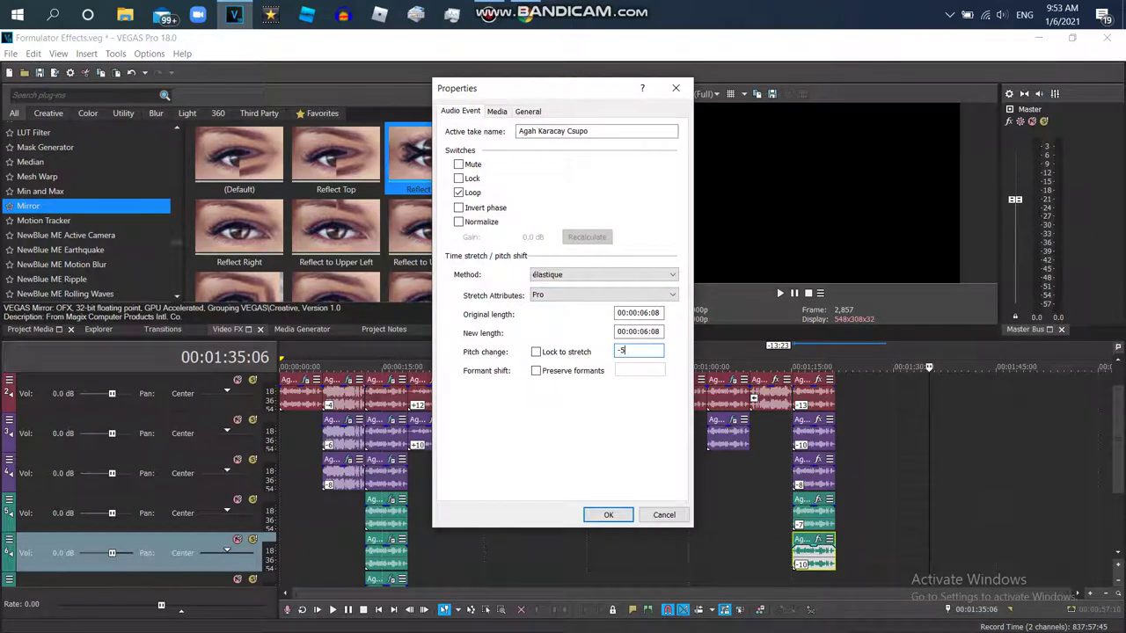
pyautogui.write('-5')
pyautogui.press('Return')
# Paste another audio copy onto track 7, align it under the stacked clips and set its pitch change to -4.
pyautogui.scroll(-2, 809, 492)
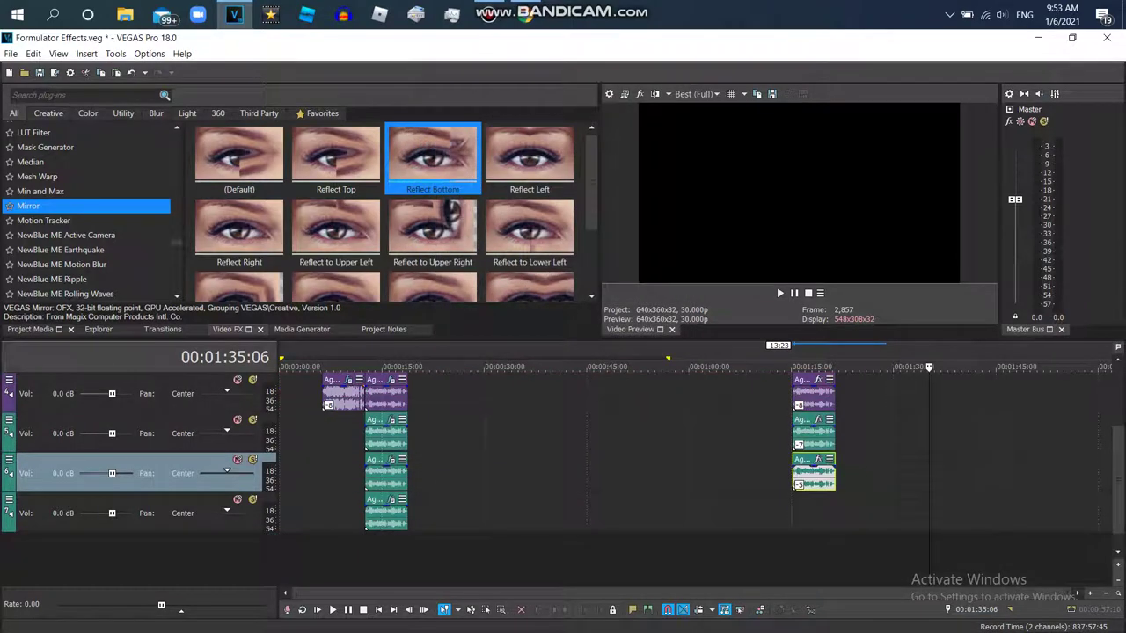
pyautogui.rightClick(809, 506)
pyautogui.click(844, 222)
pyautogui.moveTo(950, 512); pyautogui.dragTo(813, 512)
pyautogui.rightClick(813, 511)
pyautogui.click(840, 623)
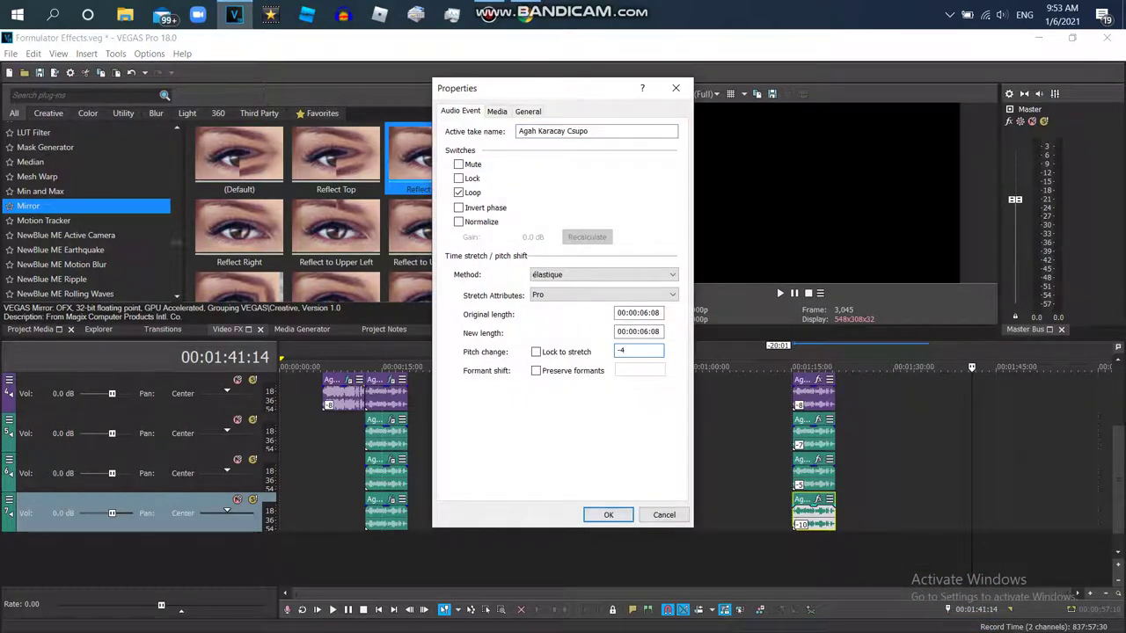
pyautogui.press('Return')
# Paste another audio copy, move it onto a new track 8 under the stack and set its pitch change to -3, as listed on YouTube.
pyautogui.rightClick(972, 511)
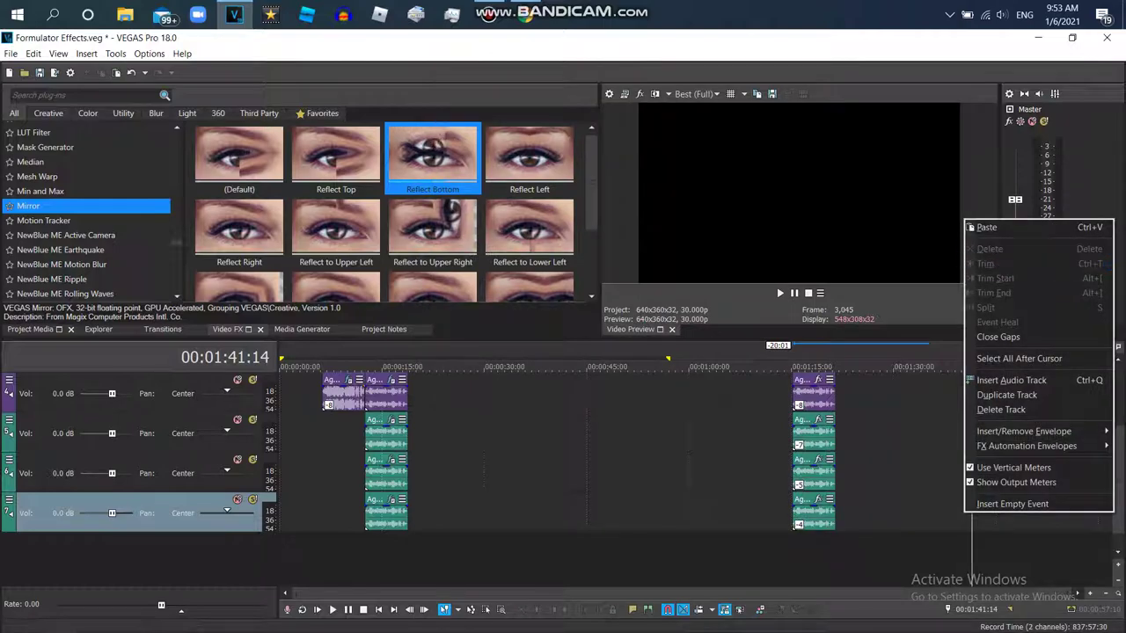
pyautogui.click(985, 226)
pyautogui.click(490, 15)
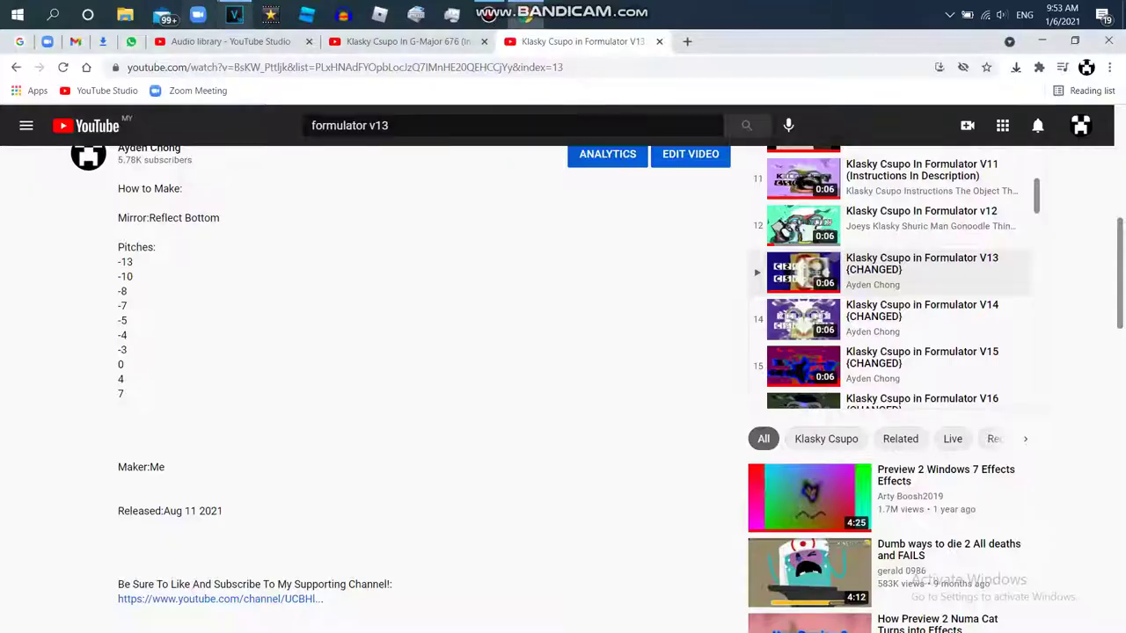
pyautogui.click(234, 15)
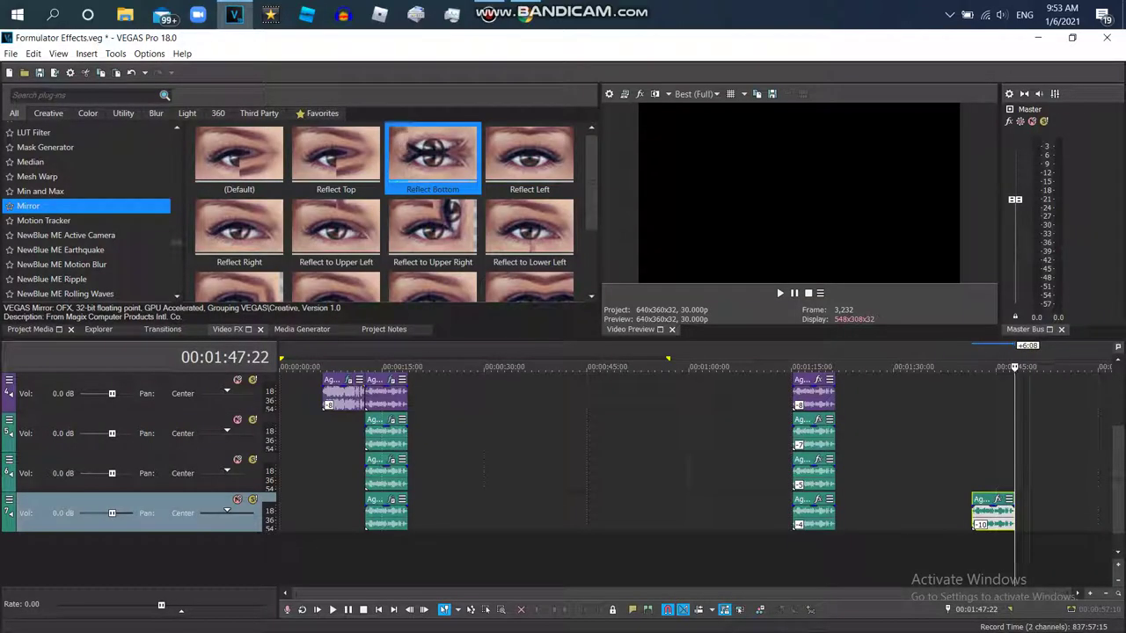
pyautogui.moveTo(813, 551); pyautogui.dragTo(813, 553)
pyautogui.rightClick(807, 554)
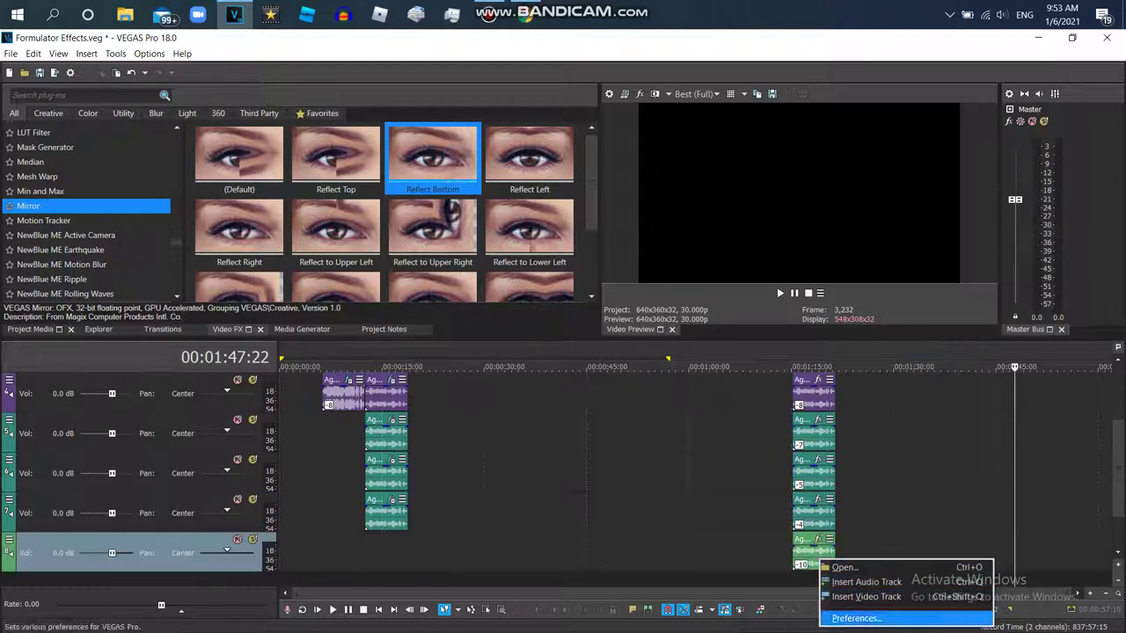
pyautogui.click(839, 624)
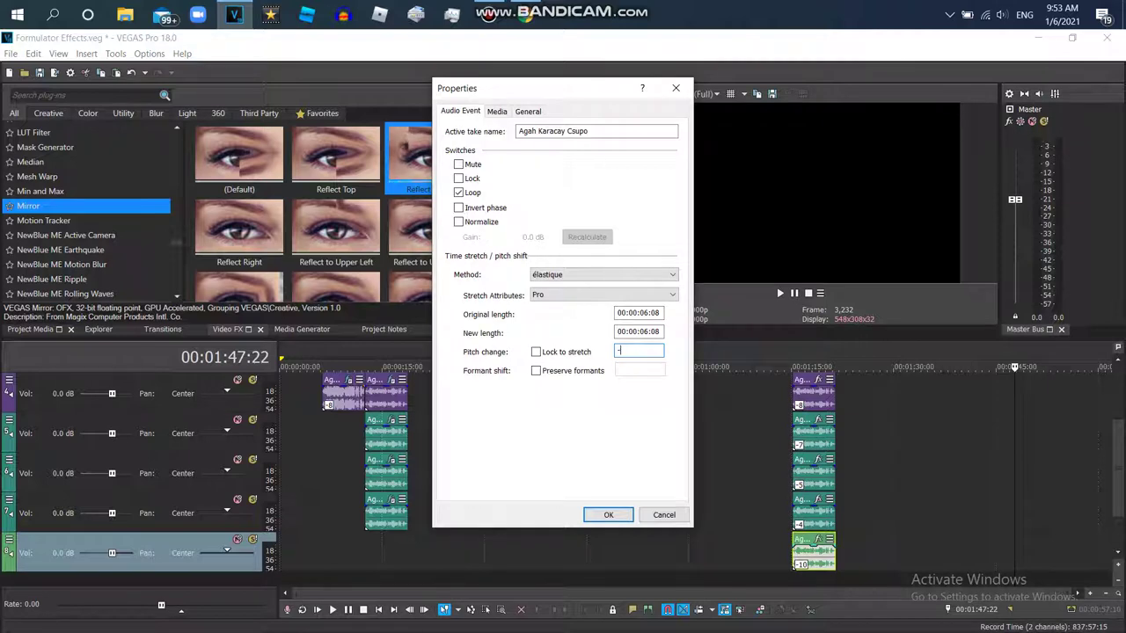
pyautogui.press('Return')
# Paste another audio copy, move it onto a new track 9 under the stack and set its pitch change to 0.
pyautogui.rightClick(917, 207)
pyautogui.click(968, 218)
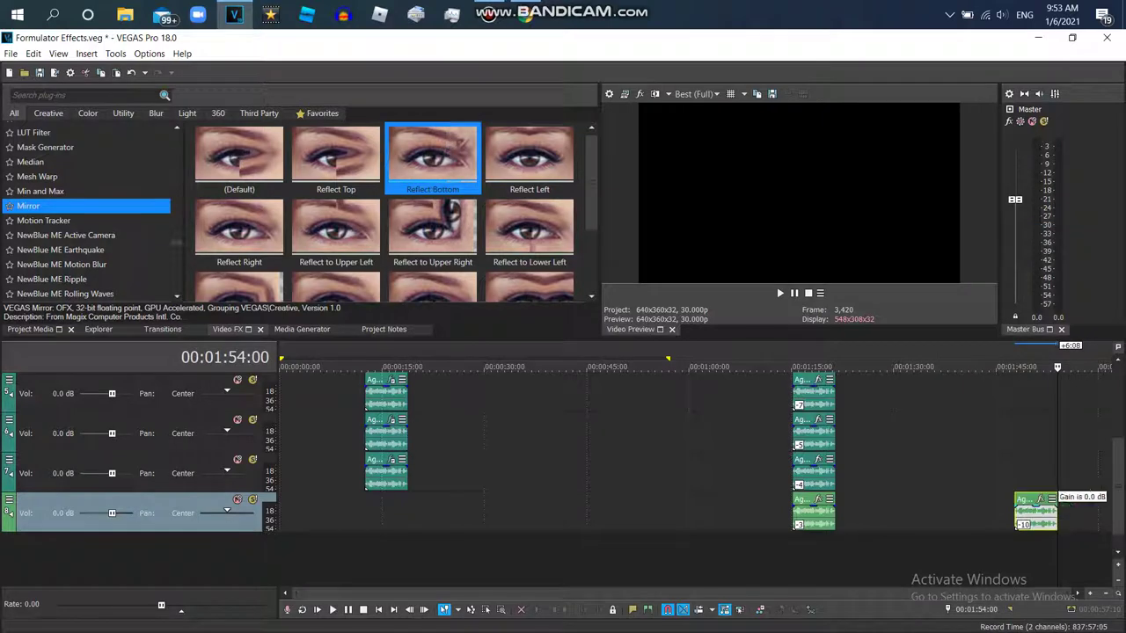
pyautogui.moveTo(1035, 514); pyautogui.dragTo(814, 553)
pyautogui.rightClick(816, 553)
pyautogui.click(844, 624)
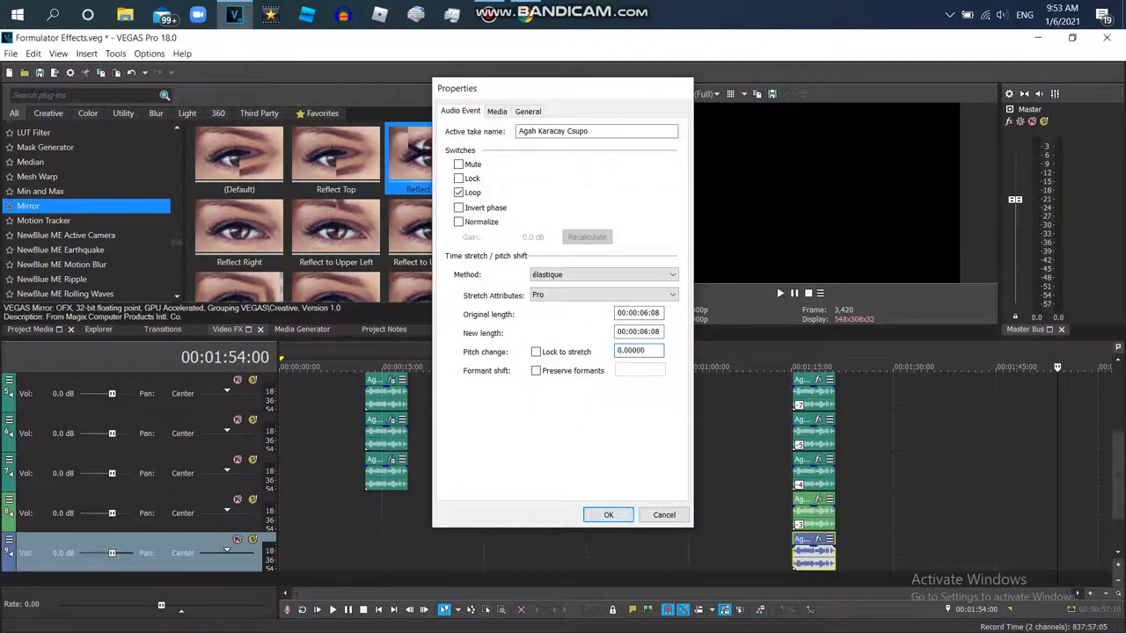
pyautogui.press('Return')
# Paste another audio copy, move it onto a new track 10 under the stack and set its pitch change to 4.
pyautogui.rightClick(1114, 588)
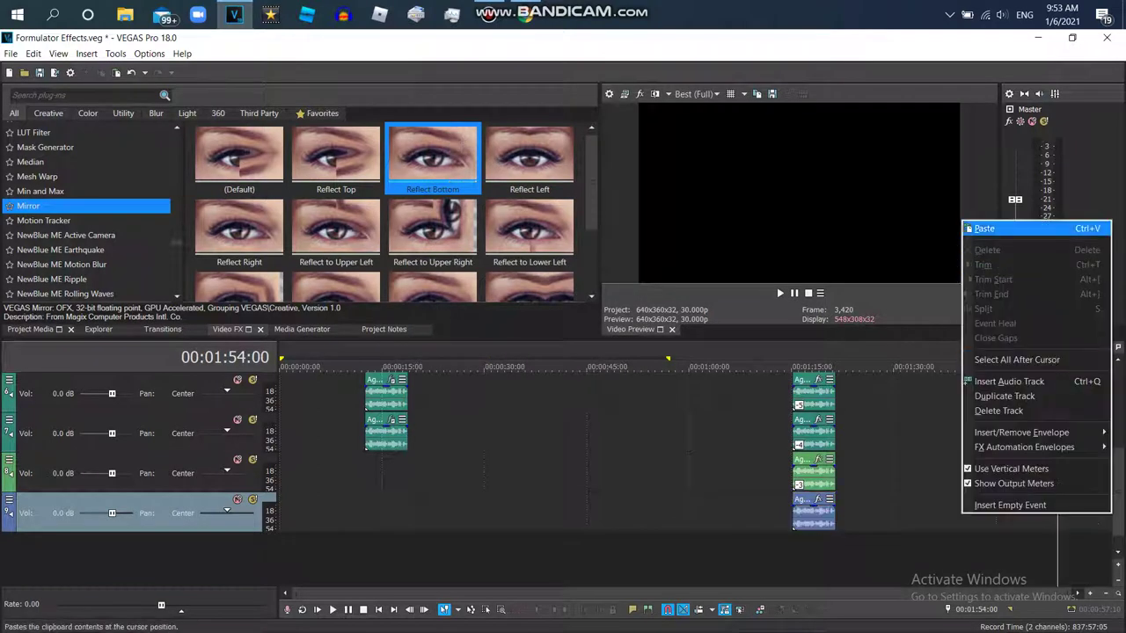
pyautogui.click(1011, 228)
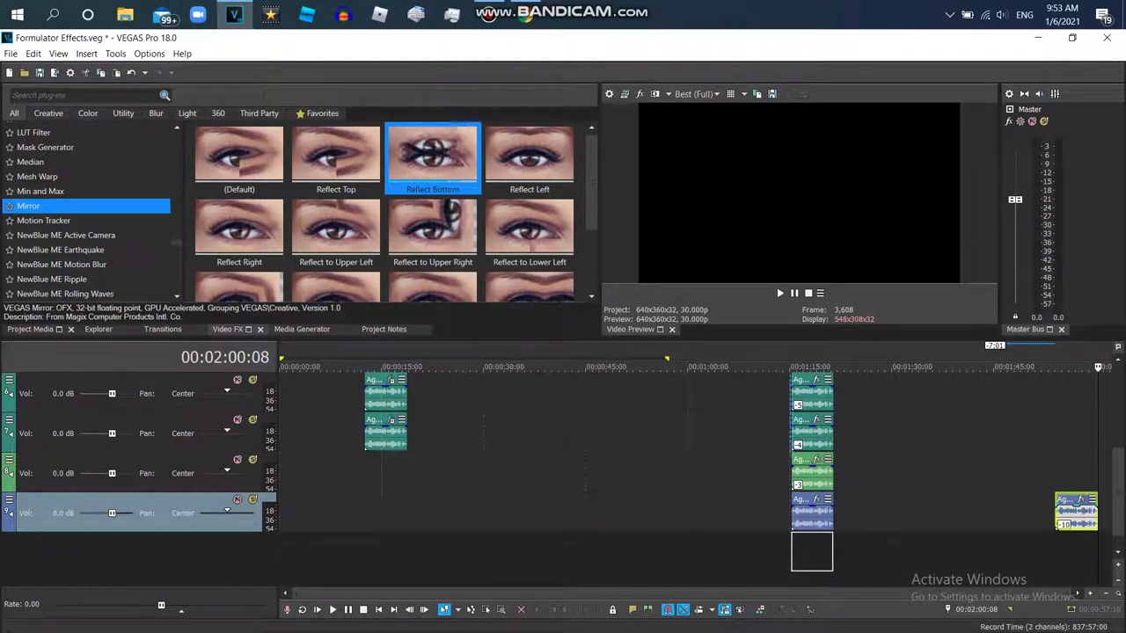
pyautogui.moveTo(811, 551); pyautogui.dragTo(812, 552)
pyautogui.rightClick(812, 551)
pyautogui.click(844, 604)
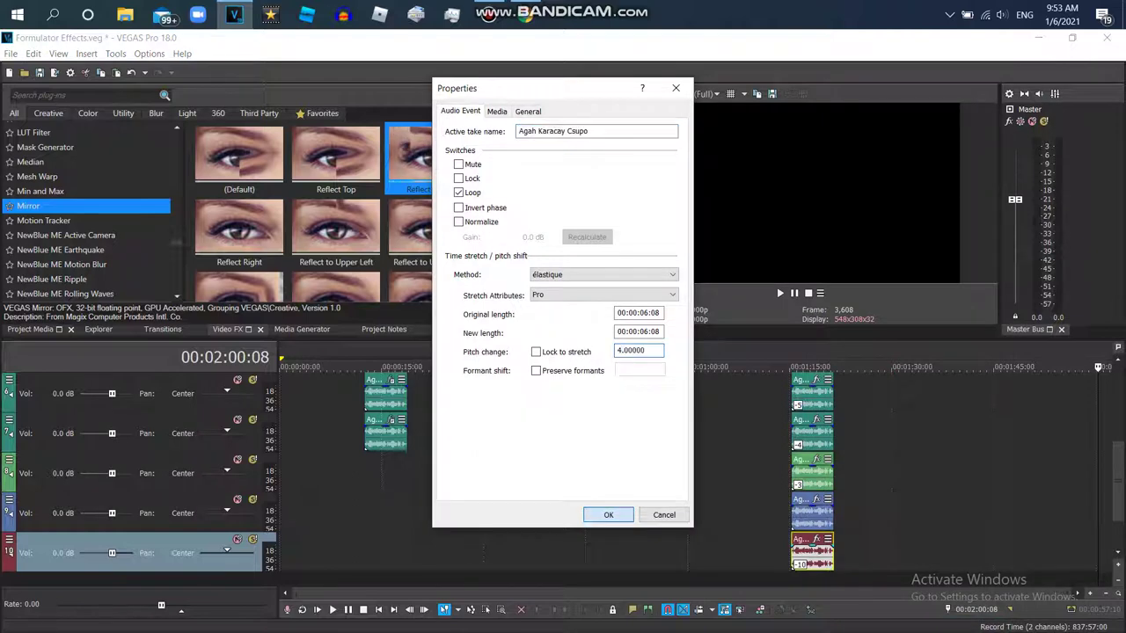
pyautogui.press('Return')
# Paste the final audio copy, move it onto a new track 11 under the stack and set its pitch change to 7.
pyautogui.rightClick(902, 548)
pyautogui.click(914, 261)
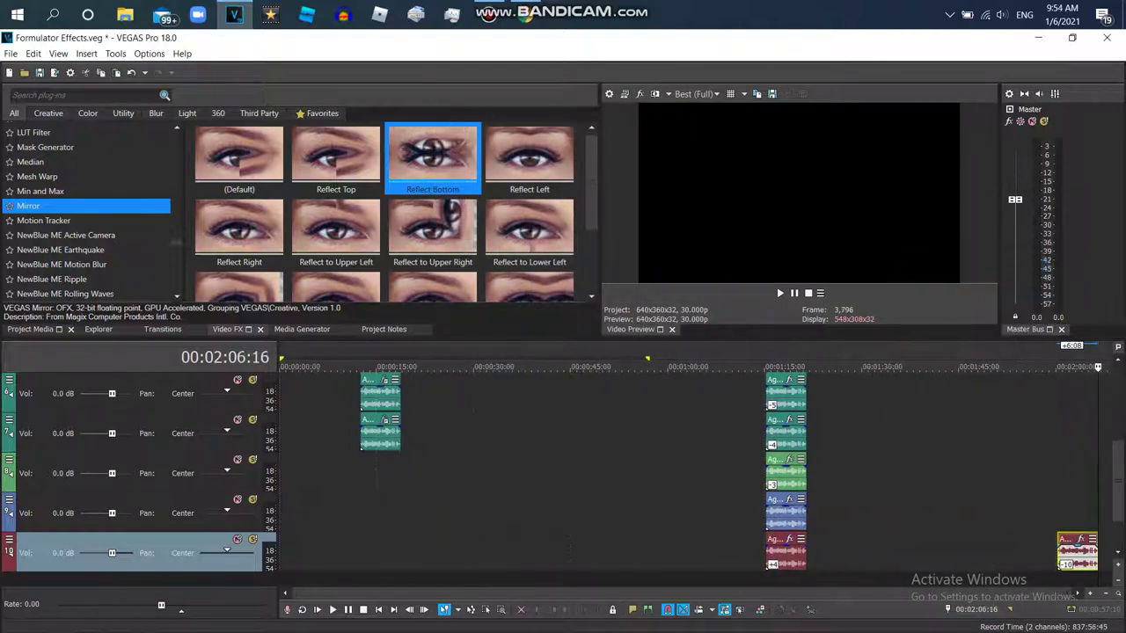
pyautogui.moveTo(785, 551); pyautogui.dragTo(785, 551)
pyautogui.rightClick(785, 551)
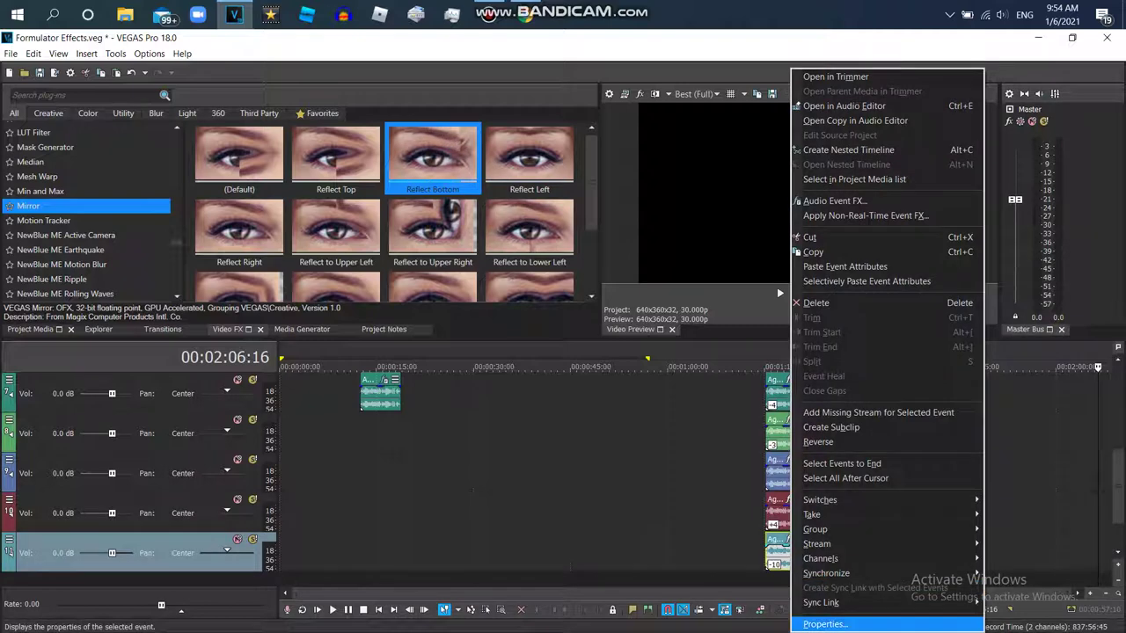
pyautogui.click(845, 623)
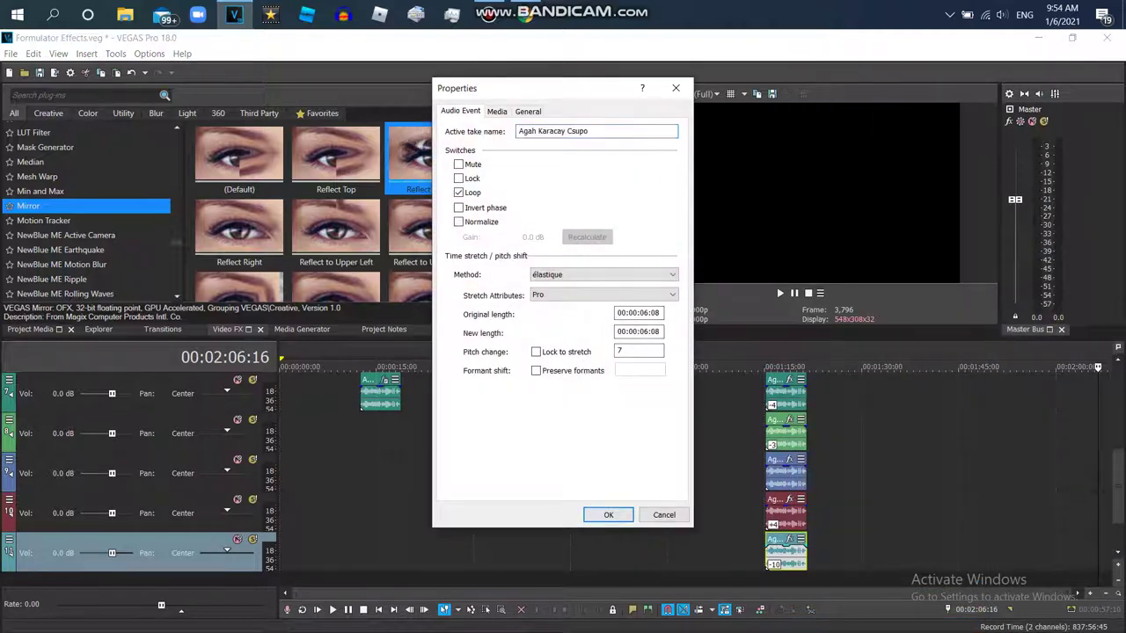
pyautogui.press('Return')
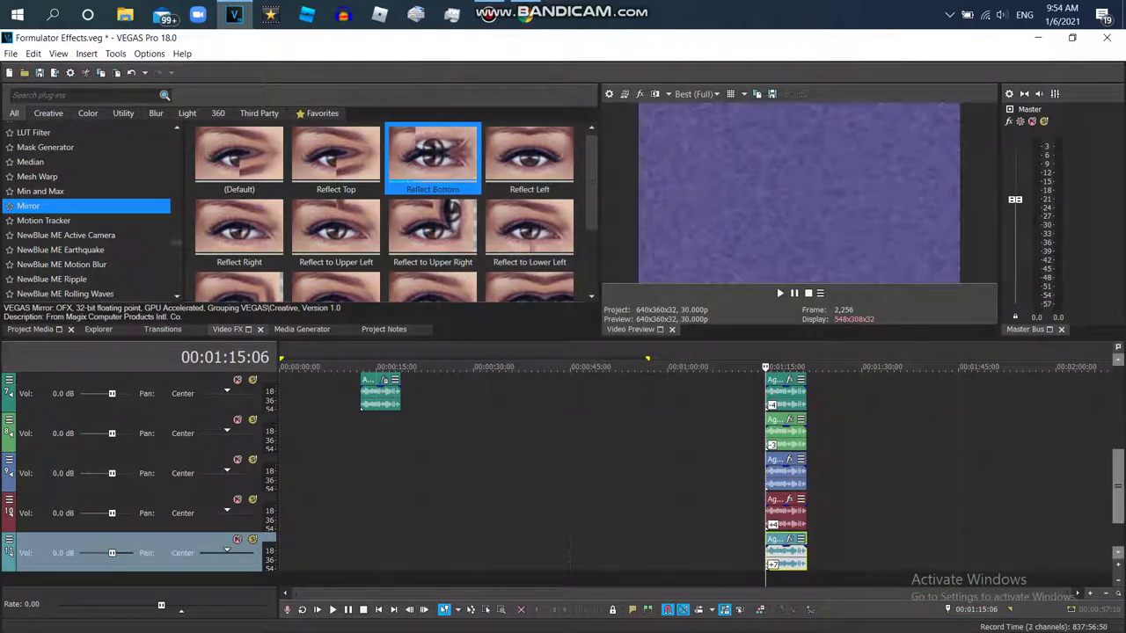
# Play back the mirrored clip with its full audio stack to check the Formulator V13 effect.
pyautogui.scroll(4, 542, 479)
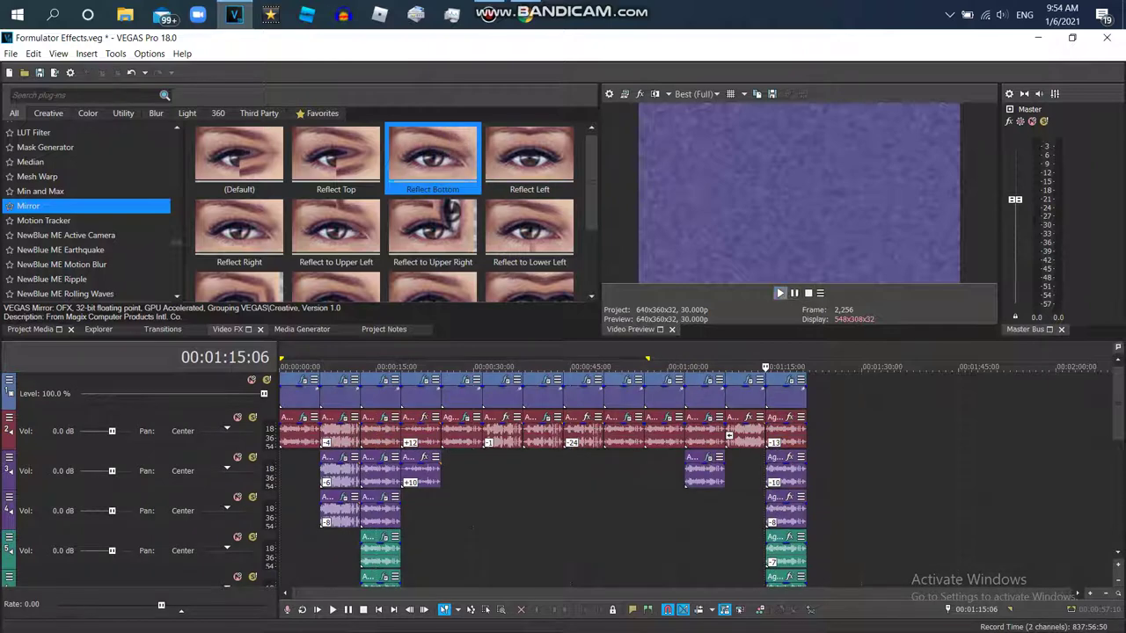
pyautogui.click(779, 293)
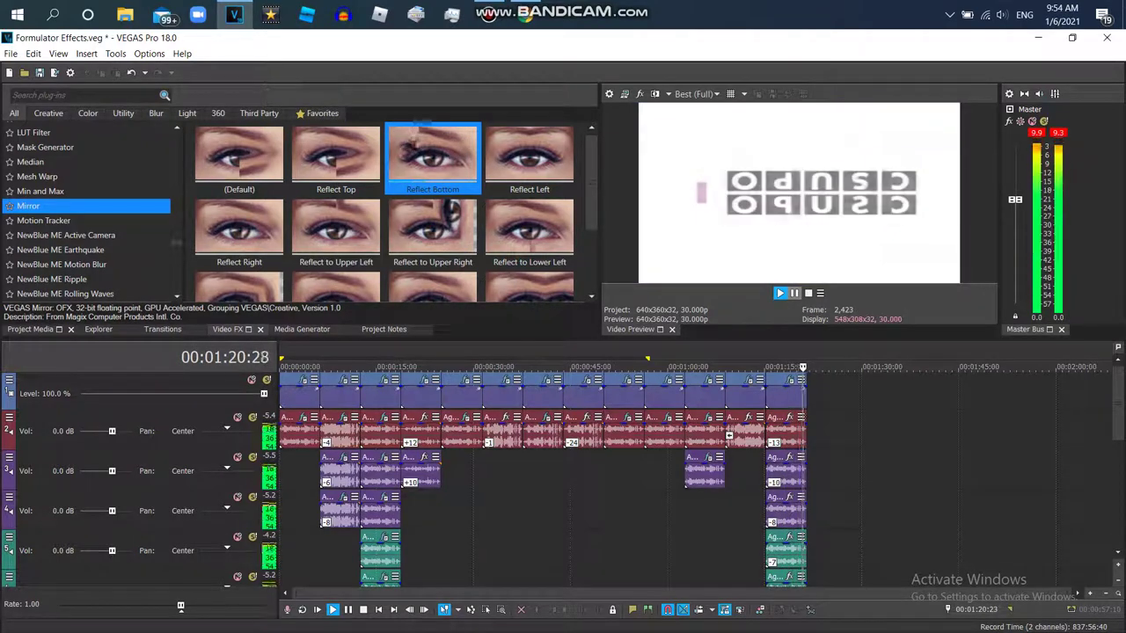
pyautogui.click(180, 607)
# Switch to YouTube, open the Formulator V14 video from the playlist, check its how-to-make description and return to VEGAS Pro.
pyautogui.hotkey('alt', 'Tab')
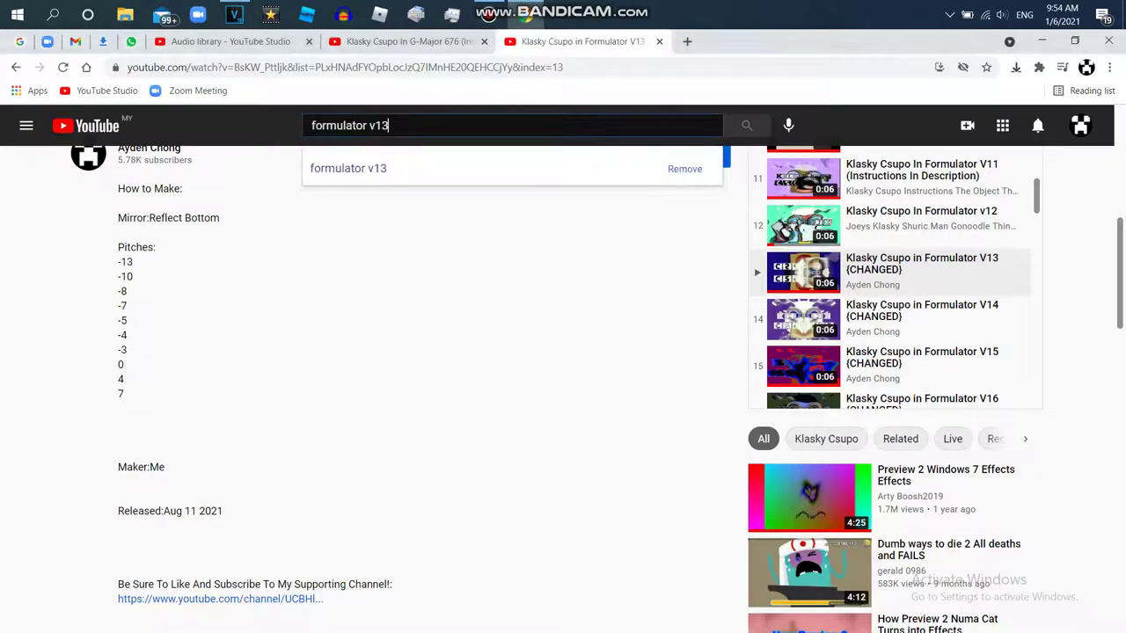
pyautogui.click(920, 309)
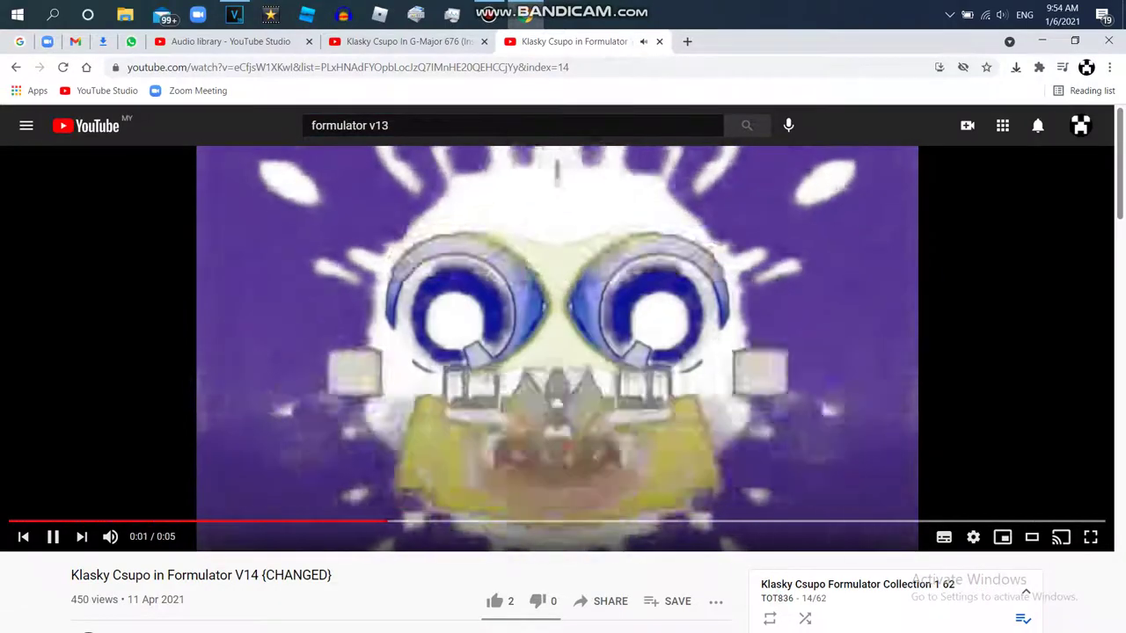
pyautogui.press('space')
pyautogui.scroll(-3, 563, 370)
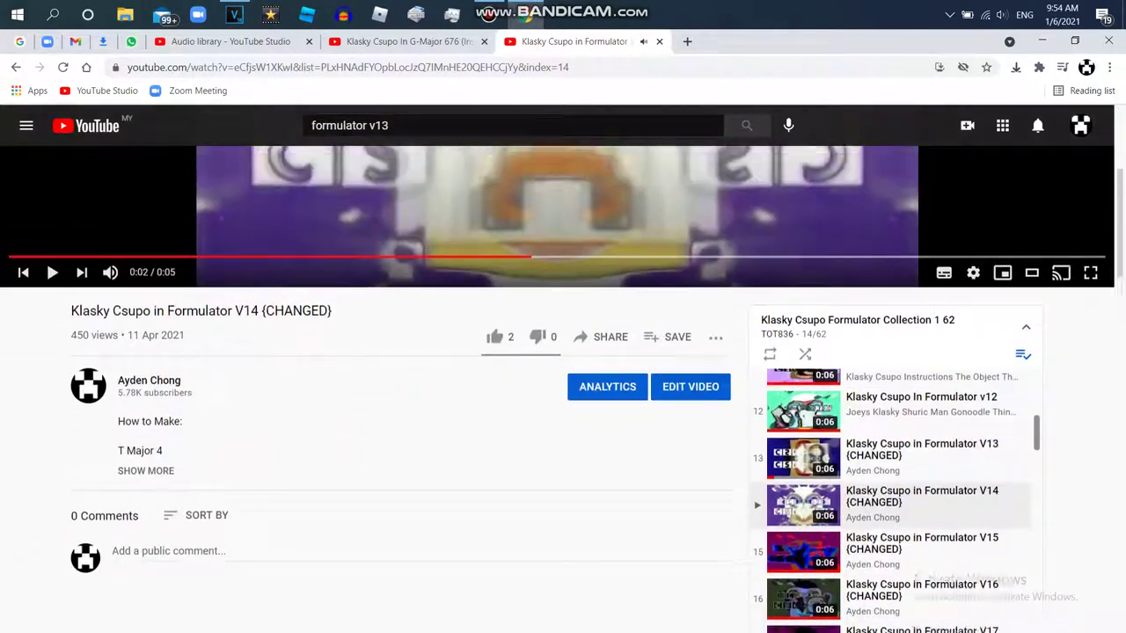
pyautogui.scroll(3, 562, 370)
pyautogui.hotkey('alt', 'Tab')
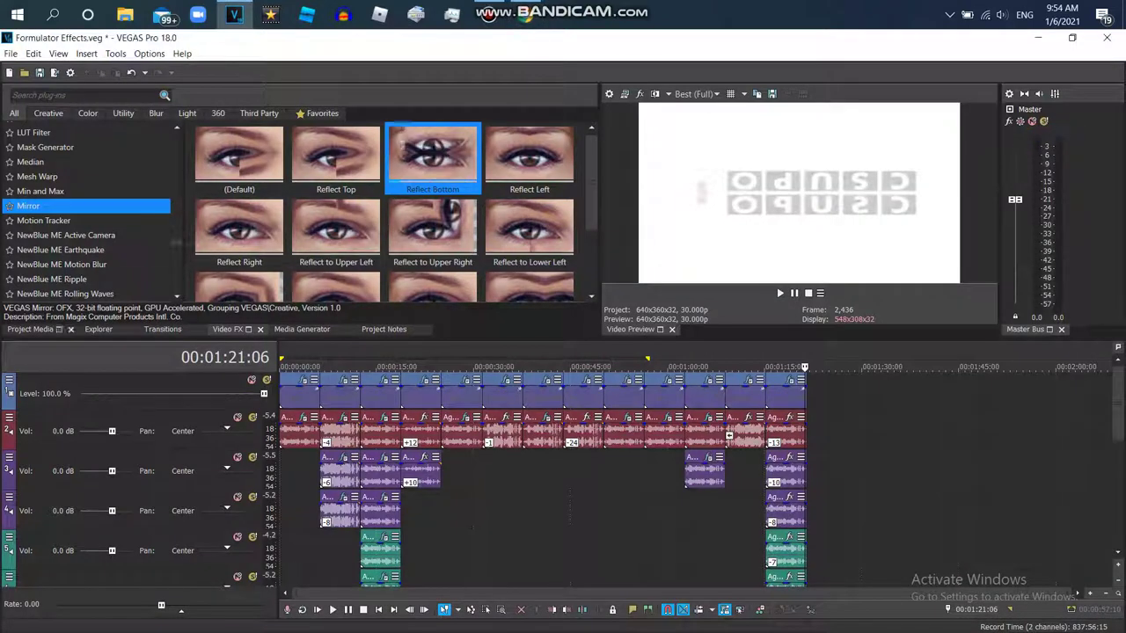
# Append the original Csupo MP4 from the project media to the end of the timeline and reverse its audio.
pyautogui.click(39, 329)
pyautogui.moveTo(141, 185); pyautogui.dragTo(826, 404)
pyautogui.click(889, 396)
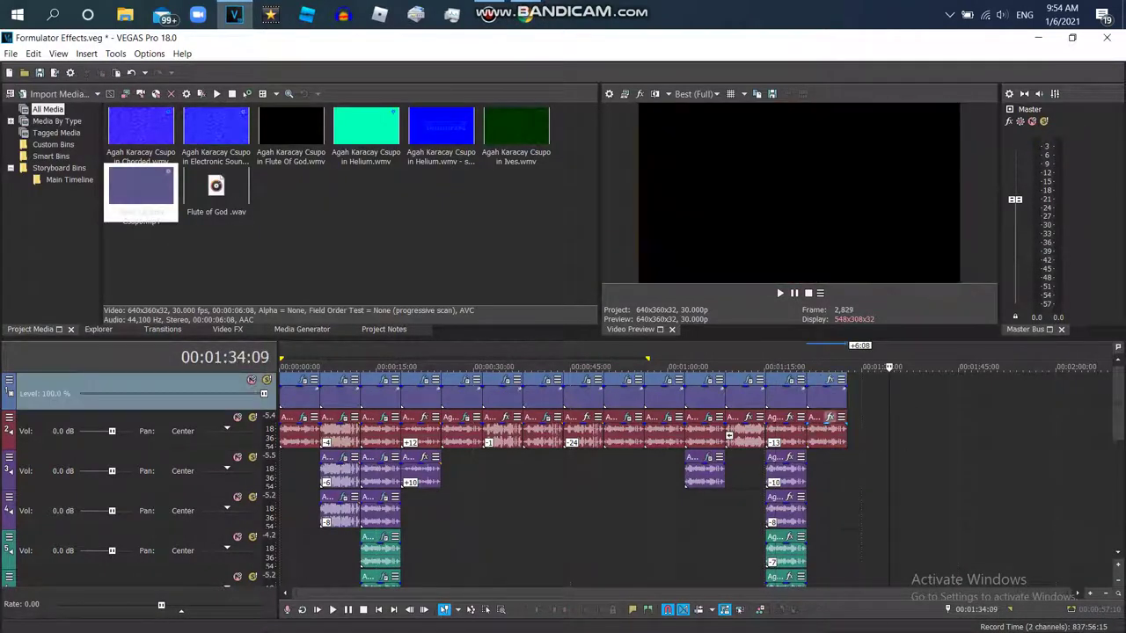
pyautogui.rightClick(826, 431)
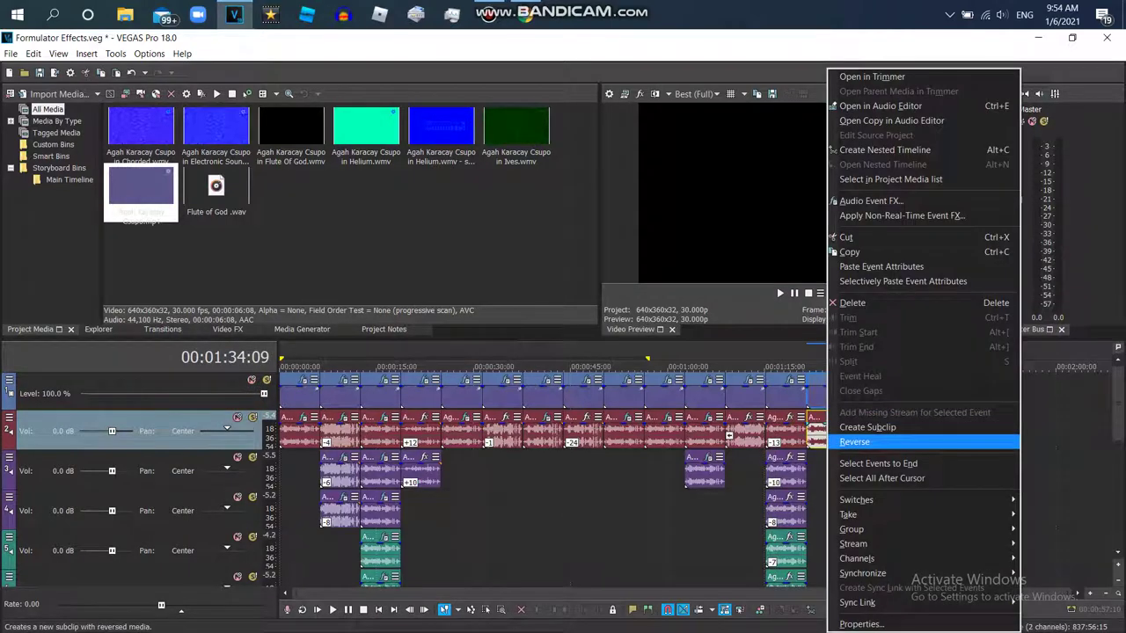
pyautogui.click(853, 441)
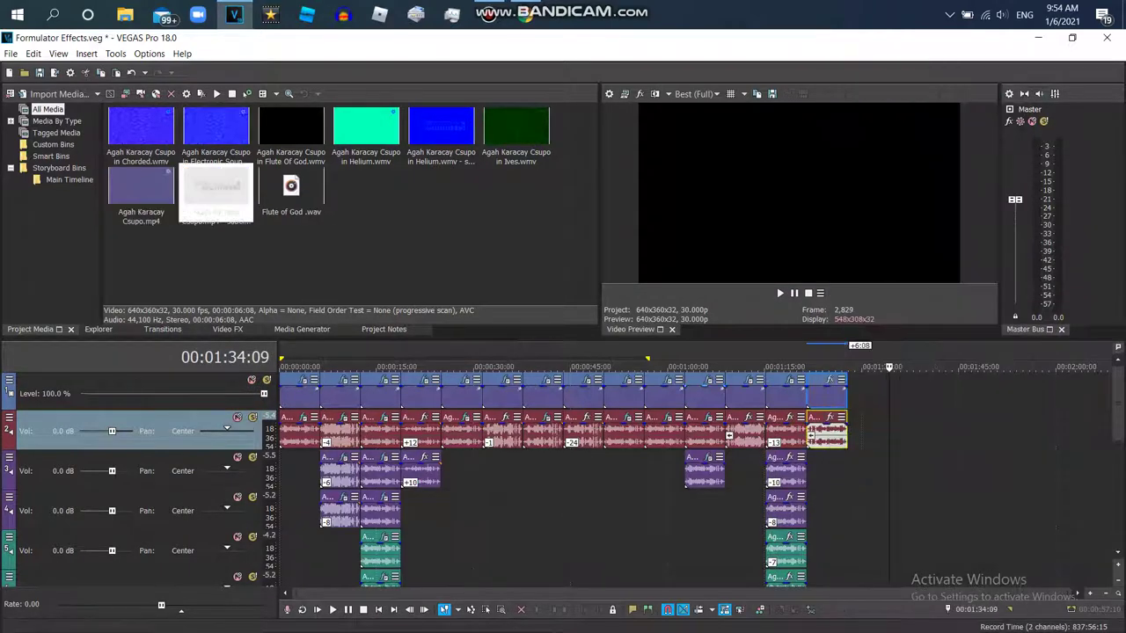
# Place an audio-only copy of the reversed subclip on track 3, aligned under the newly added clip.
pyautogui.moveTo(809, 431); pyautogui.dragTo(811, 471)
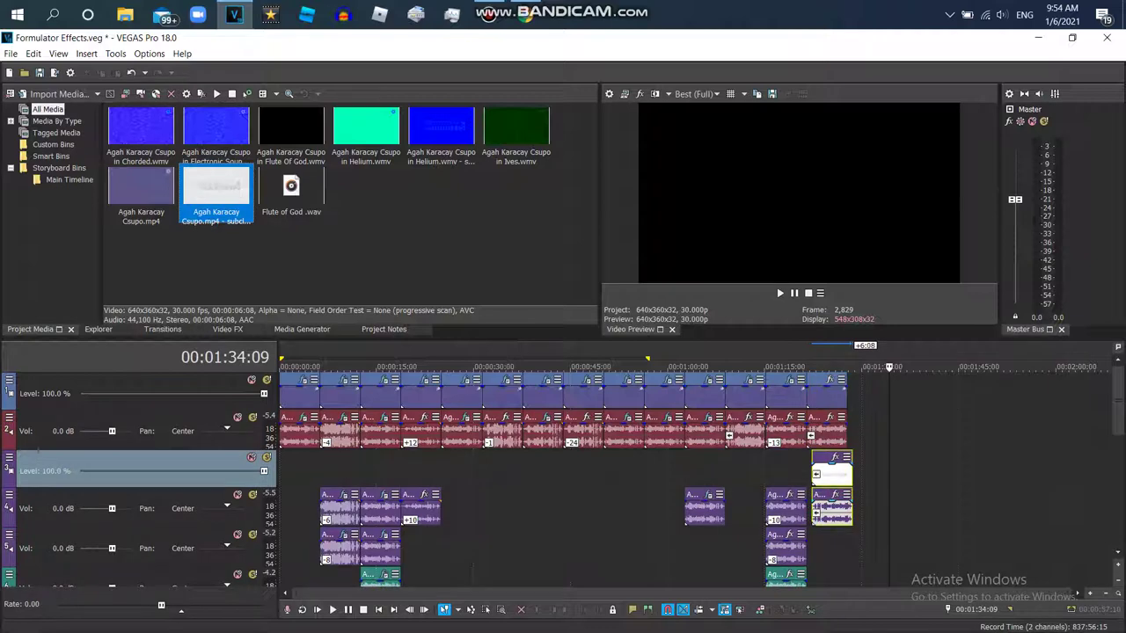
pyautogui.rightClick(782, 587)
pyautogui.click(791, 344)
# Set the reversed track 3 copy to the élastique Pro stretch method with a pitch change of 10.
pyautogui.rightClick(822, 470)
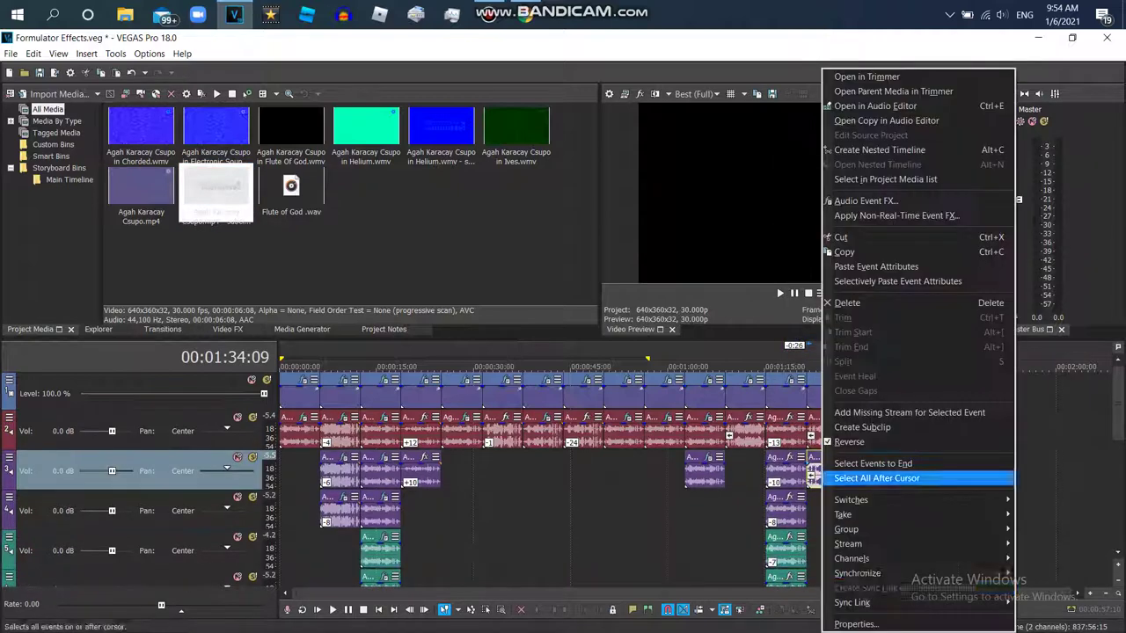
pyautogui.click(871, 615)
pyautogui.click(572, 295)
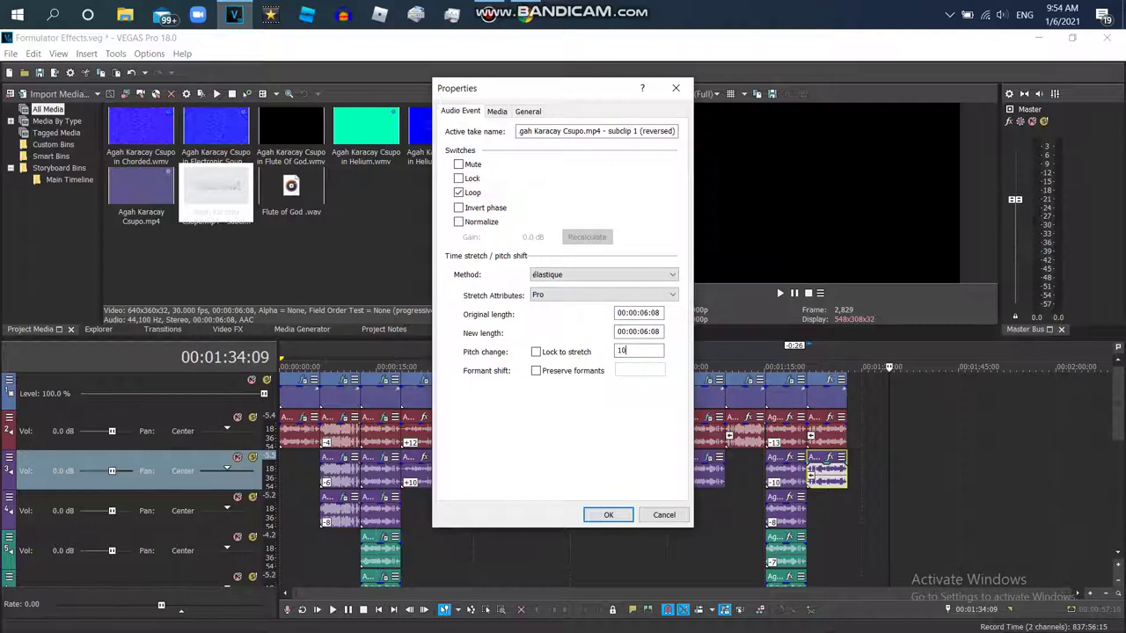
pyautogui.press('Return')
# Set the reversed track 2 audio to the élastique method, Efficient stretch attributes and a pitch change of 15.
pyautogui.rightClick(831, 431)
pyautogui.click(870, 611)
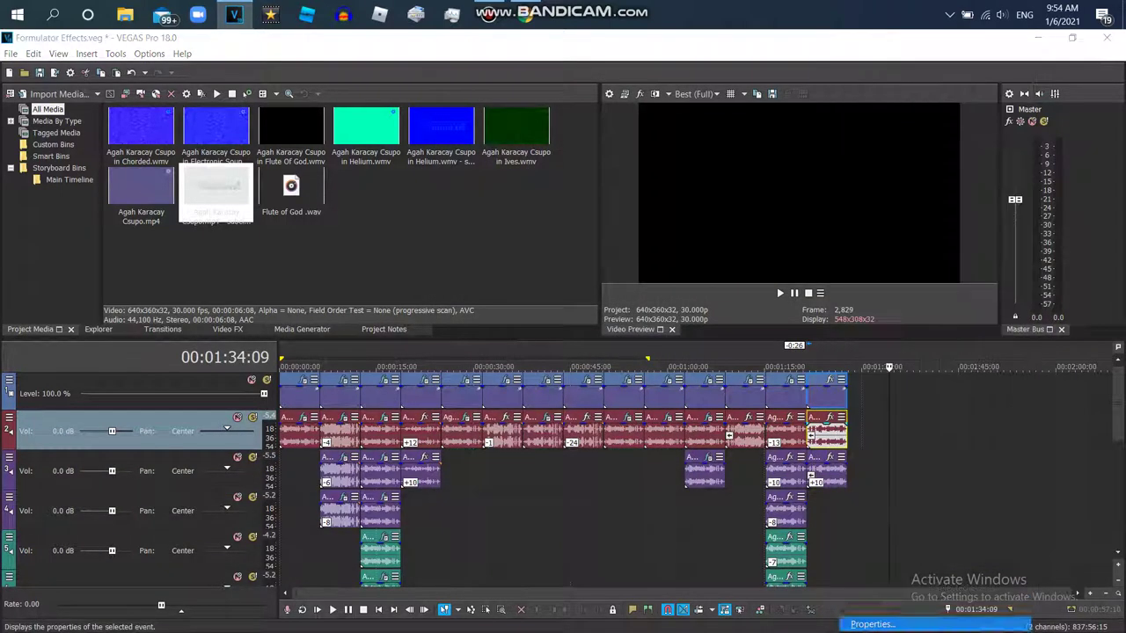
pyautogui.click(604, 274)
pyautogui.click(571, 294)
pyautogui.click(604, 295)
pyautogui.click(571, 305)
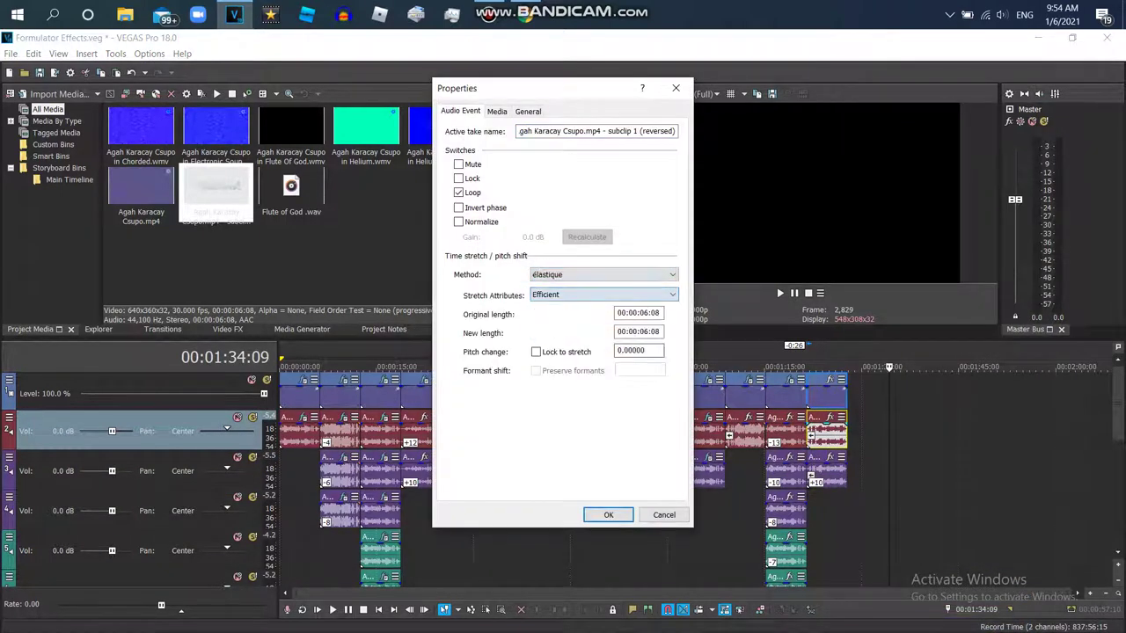
pyautogui.click(608, 515)
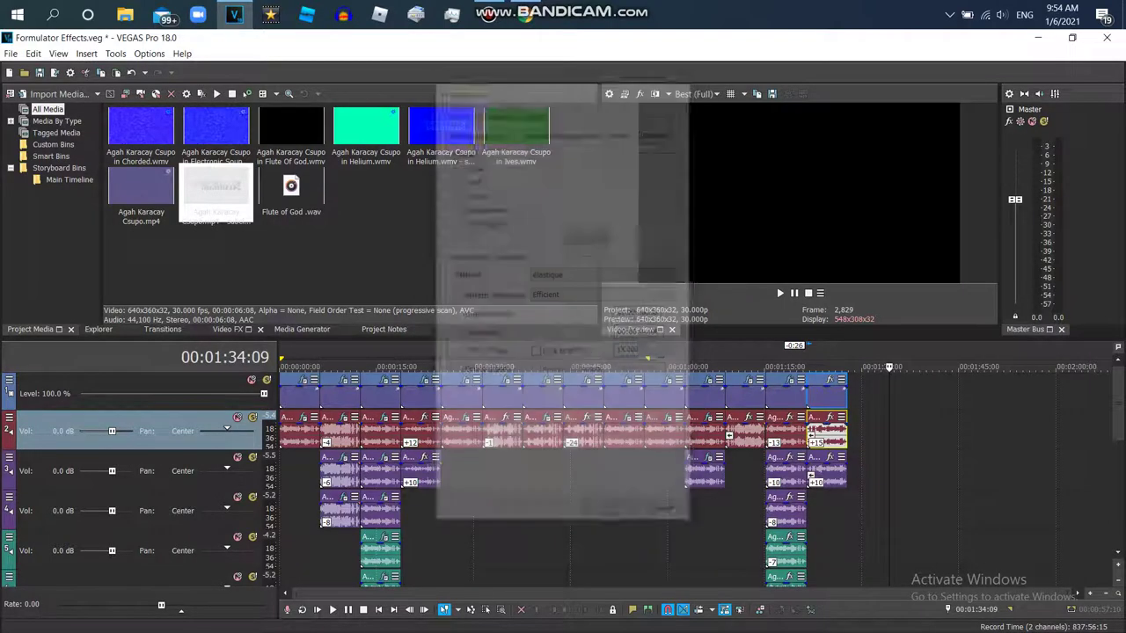
# Apply the HSL Adjust preset G Major 19 to the last video clip and set its hue offset to 0.55.
pyautogui.click(227, 328)
pyautogui.press('h')
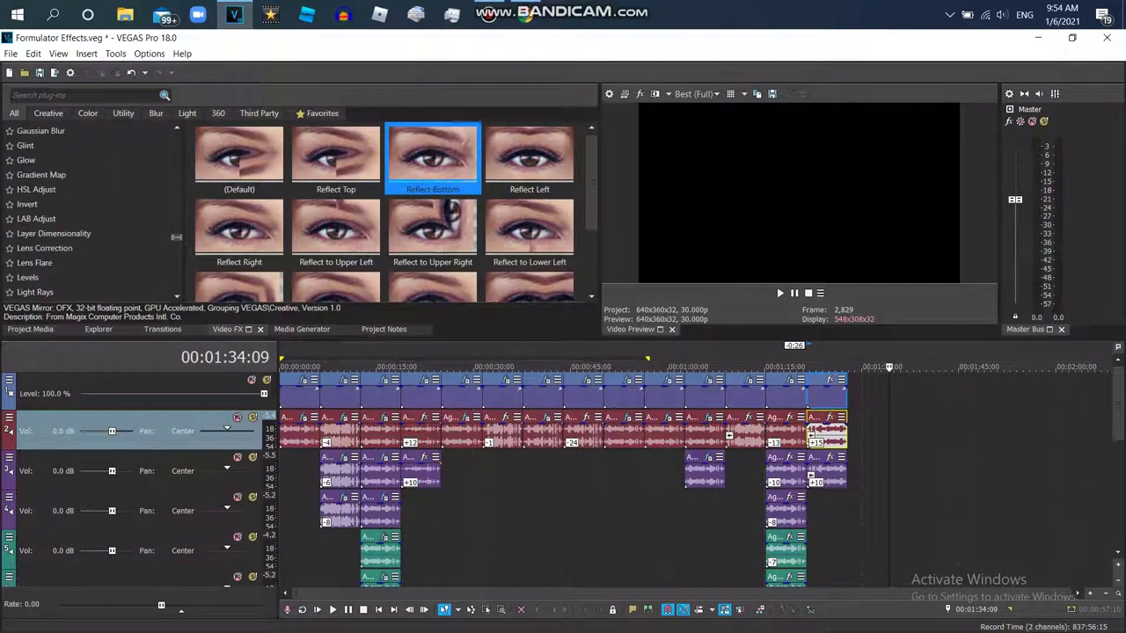
pyautogui.scroll(-10, 392, 212)
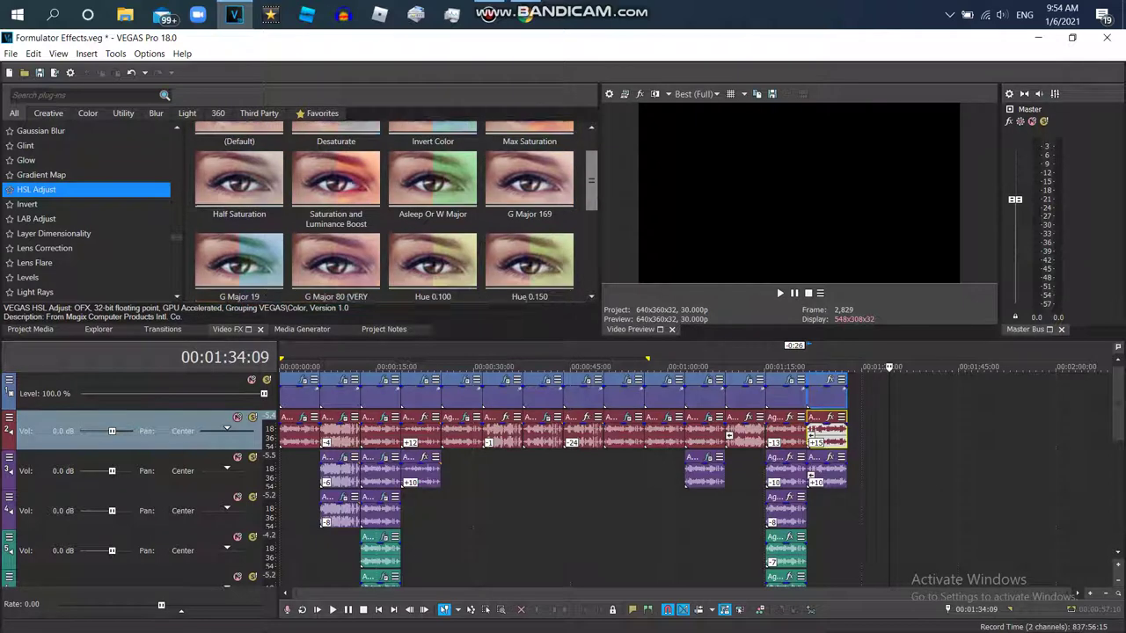
pyautogui.scroll(1, 336, 228)
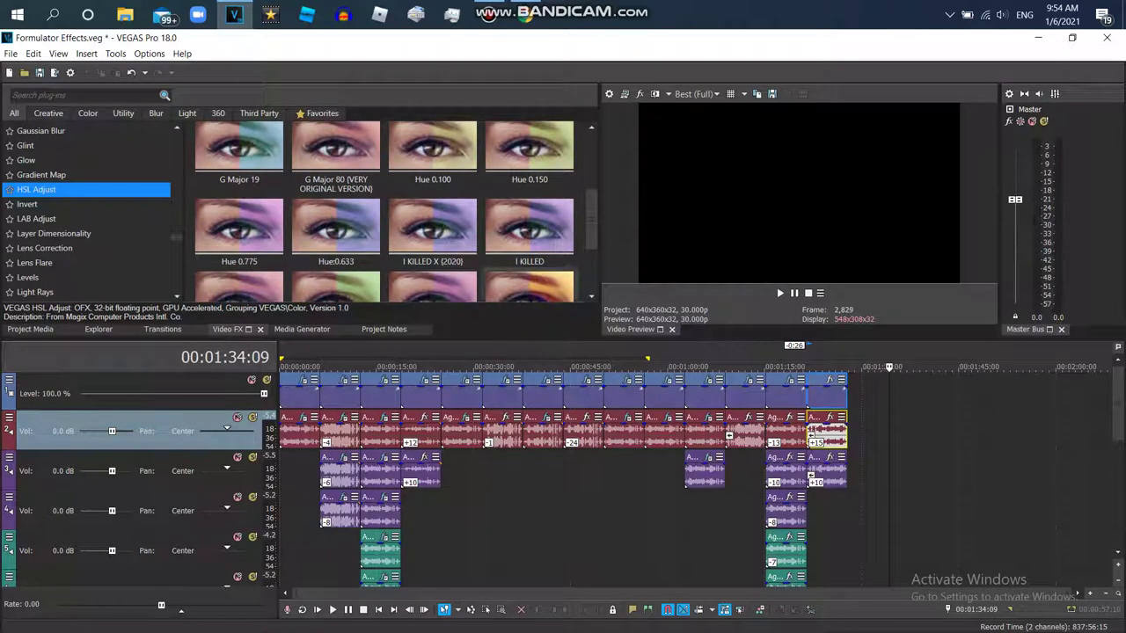
pyautogui.moveTo(239, 154); pyautogui.dragTo(827, 432)
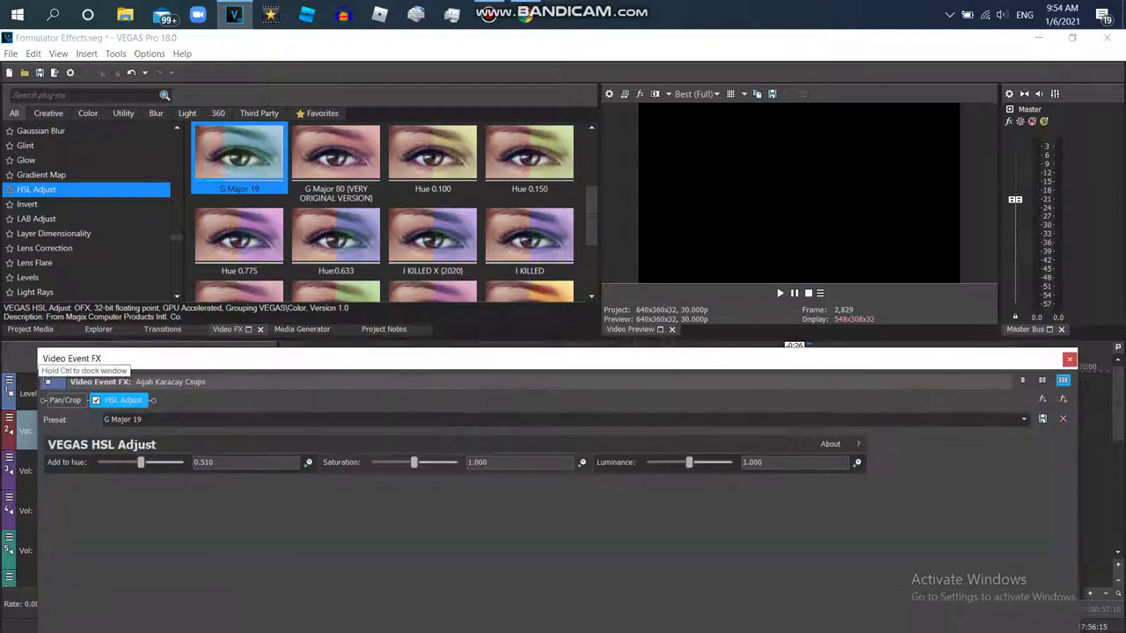
pyautogui.press('Left')
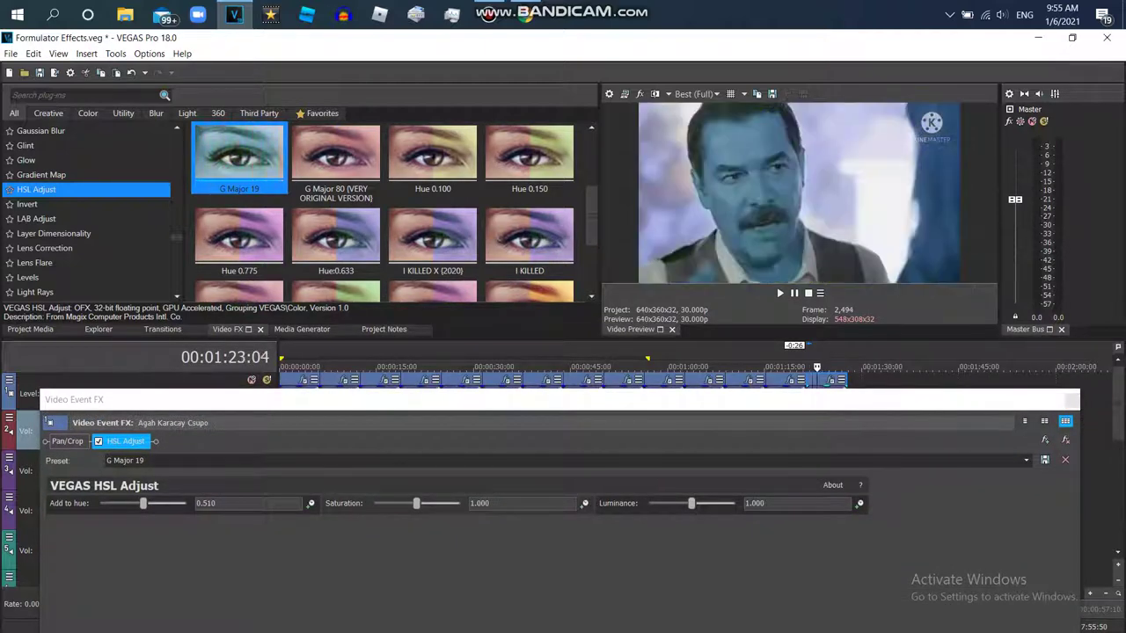
pyautogui.press('Left')
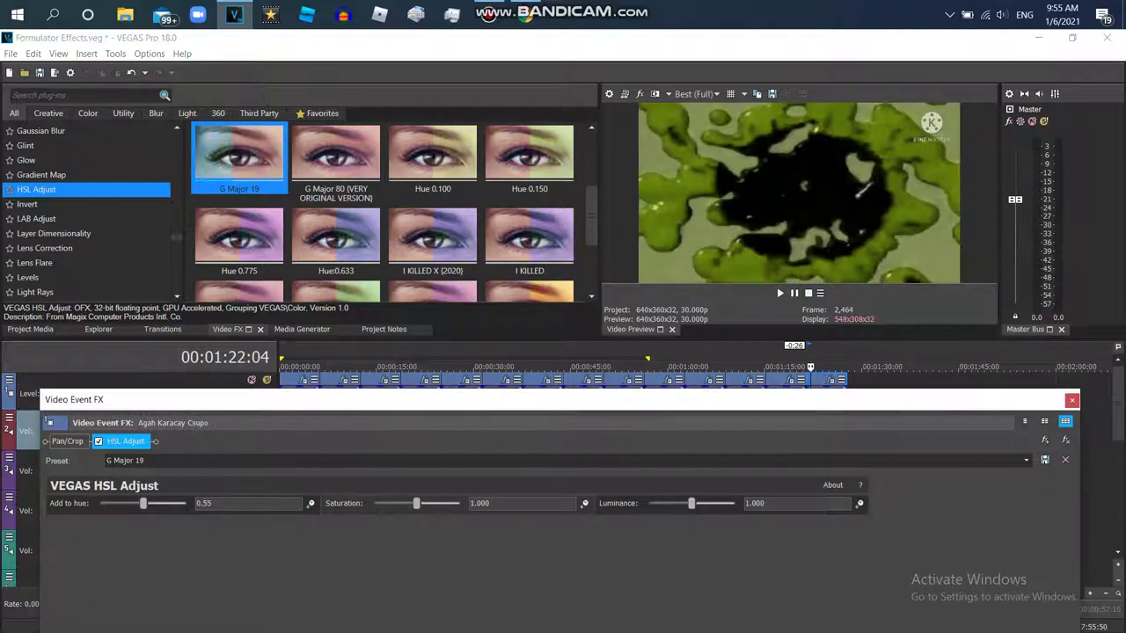
# Add the default Invert effect to the last video clip and preview the result.
pyautogui.click(36, 218)
pyautogui.click(27, 204)
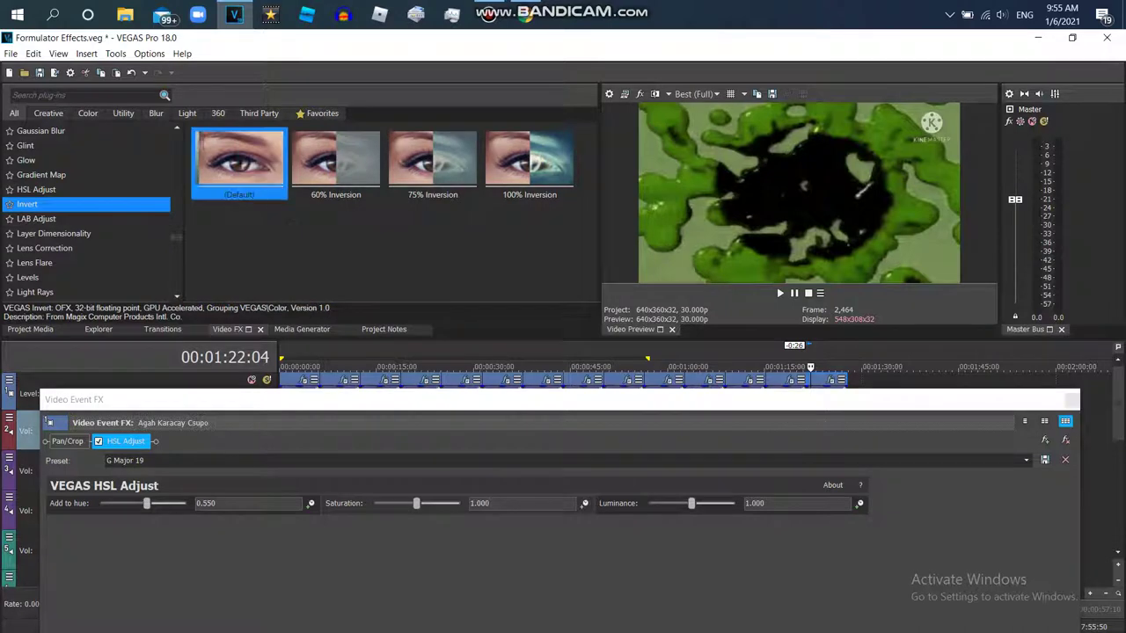
pyautogui.doubleClick(239, 163)
pyautogui.press('space')
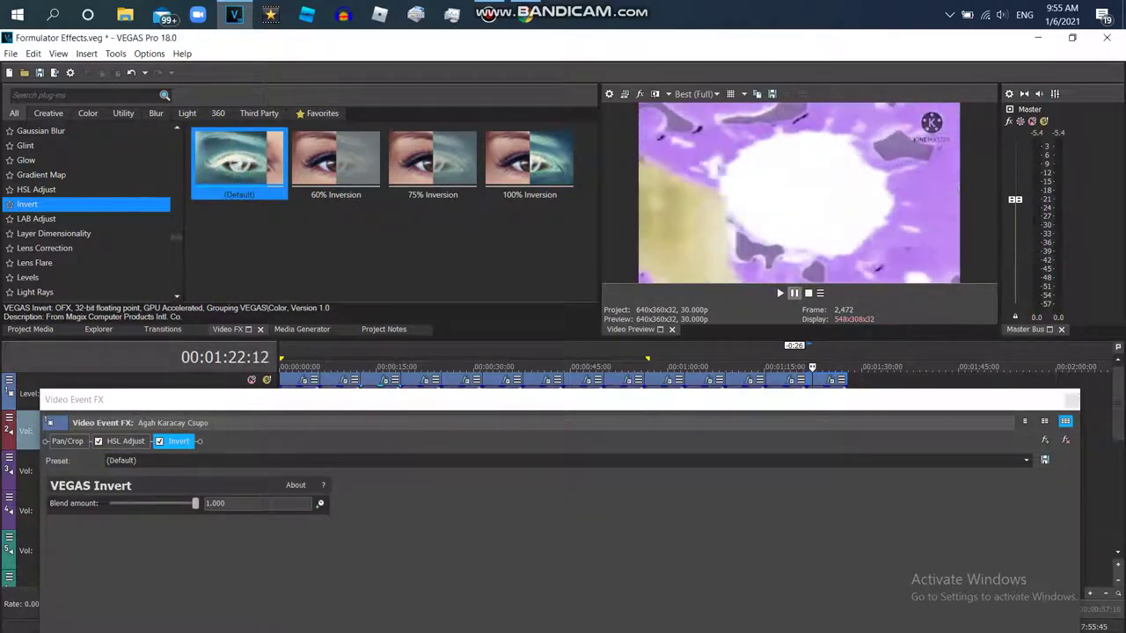
# Add the Gradient Map effect with the G Major 4 preset to the last video clip.
pyautogui.click(26, 160)
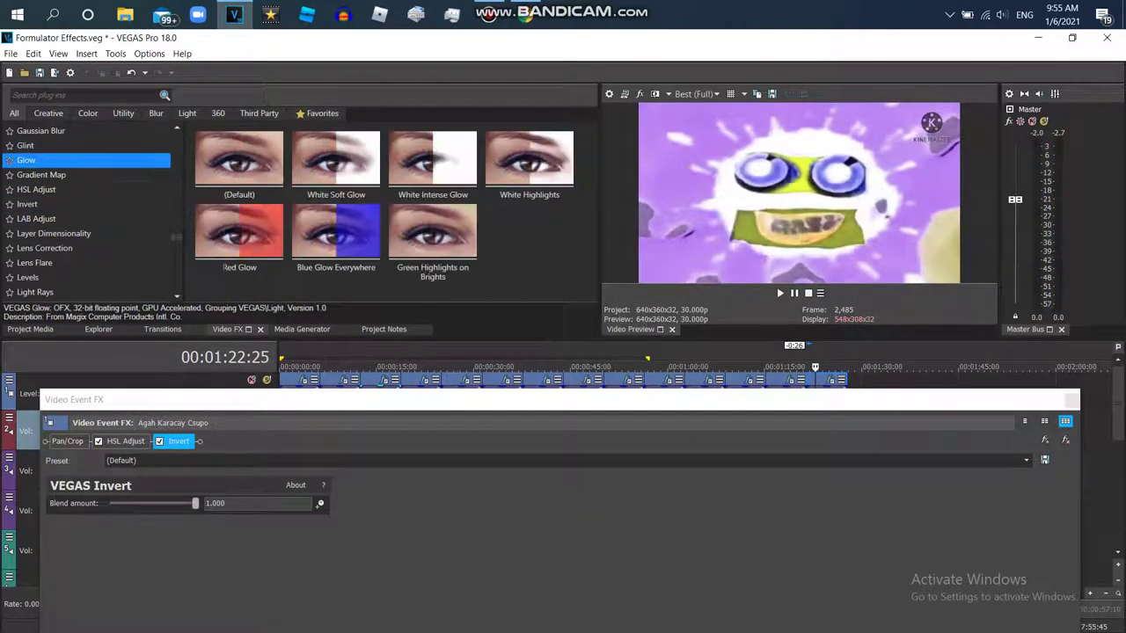
pyautogui.click(40, 174)
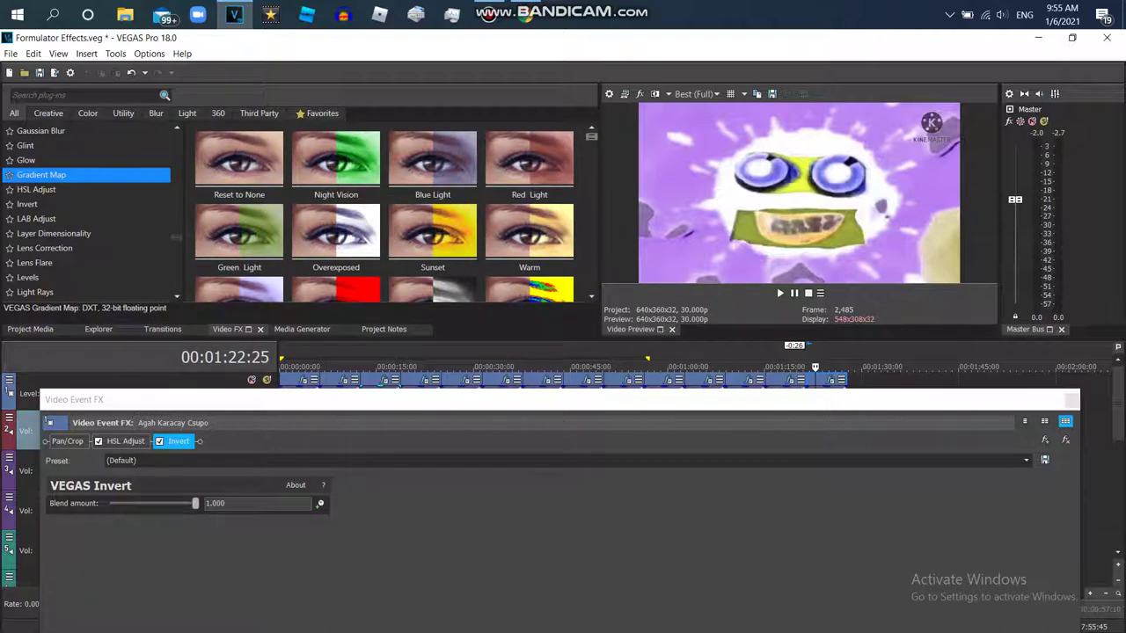
pyautogui.scroll(-3, 396, 213)
pyautogui.doubleClick(431, 156)
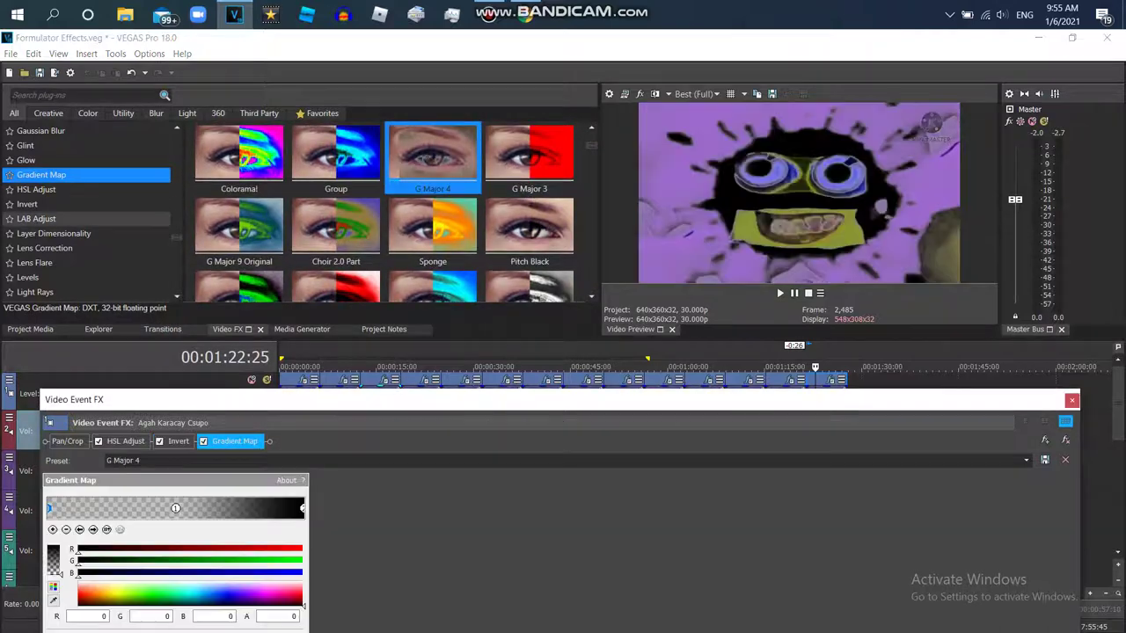
# Add the default Invert effect and the HSL Adjust preset Invert Color to the last video clip.
pyautogui.click(27, 204)
pyautogui.doubleClick(238, 158)
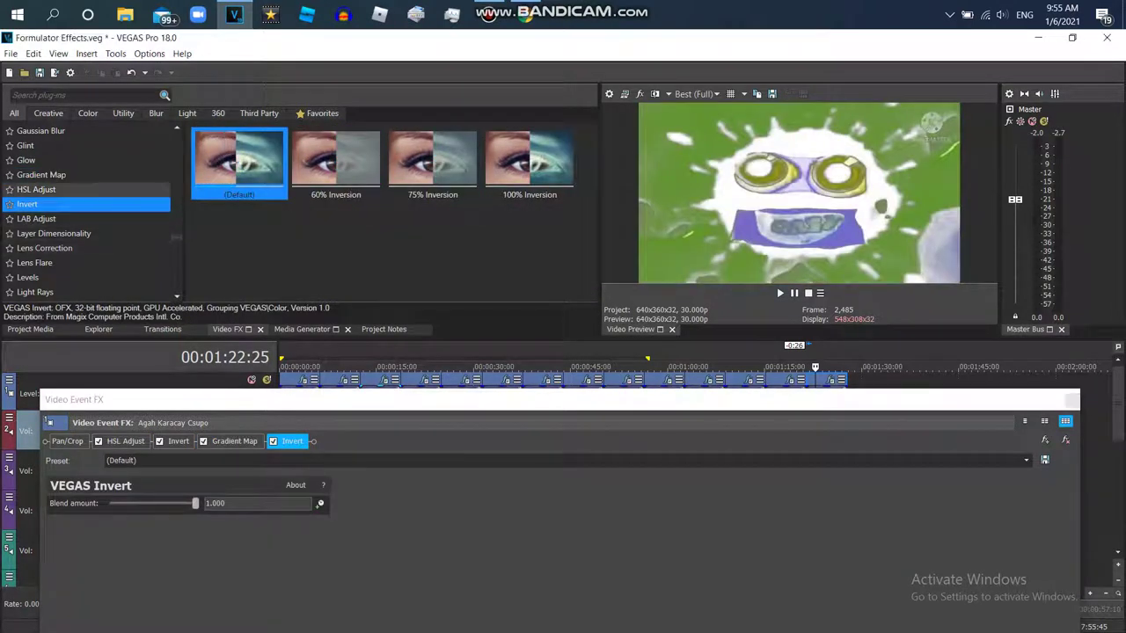
pyautogui.click(36, 189)
pyautogui.doubleClick(432, 159)
# Add the Mirror effect with the Reflect Left preset to the last video clip and preview the result.
pyautogui.write('mir')
pyautogui.doubleClick(528, 158)
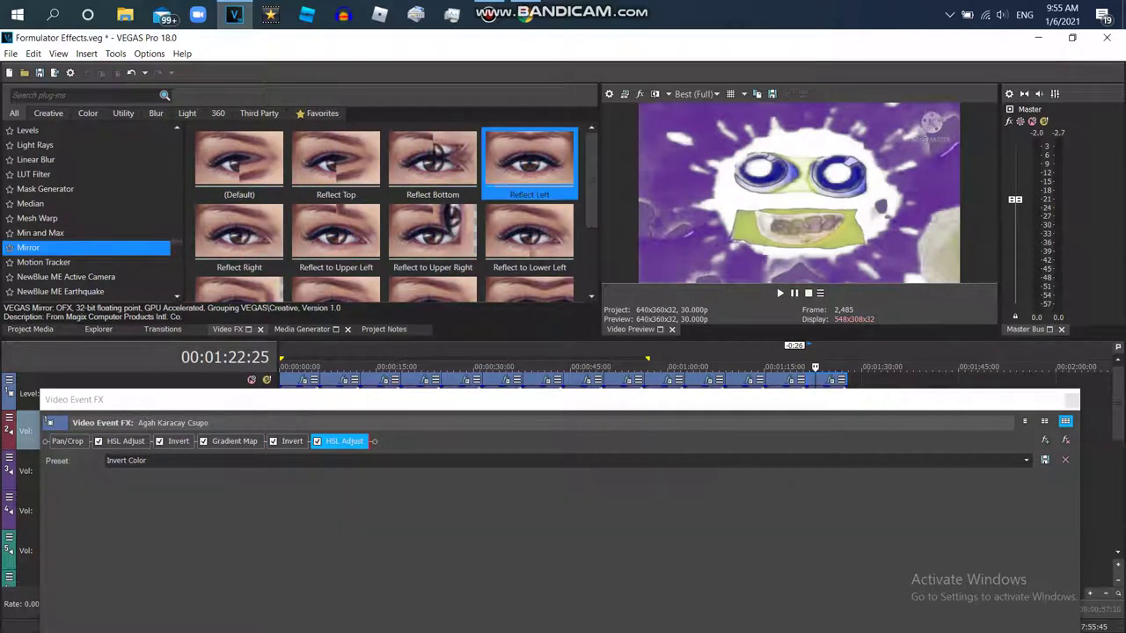
pyautogui.press('Escape')
pyautogui.press('space')
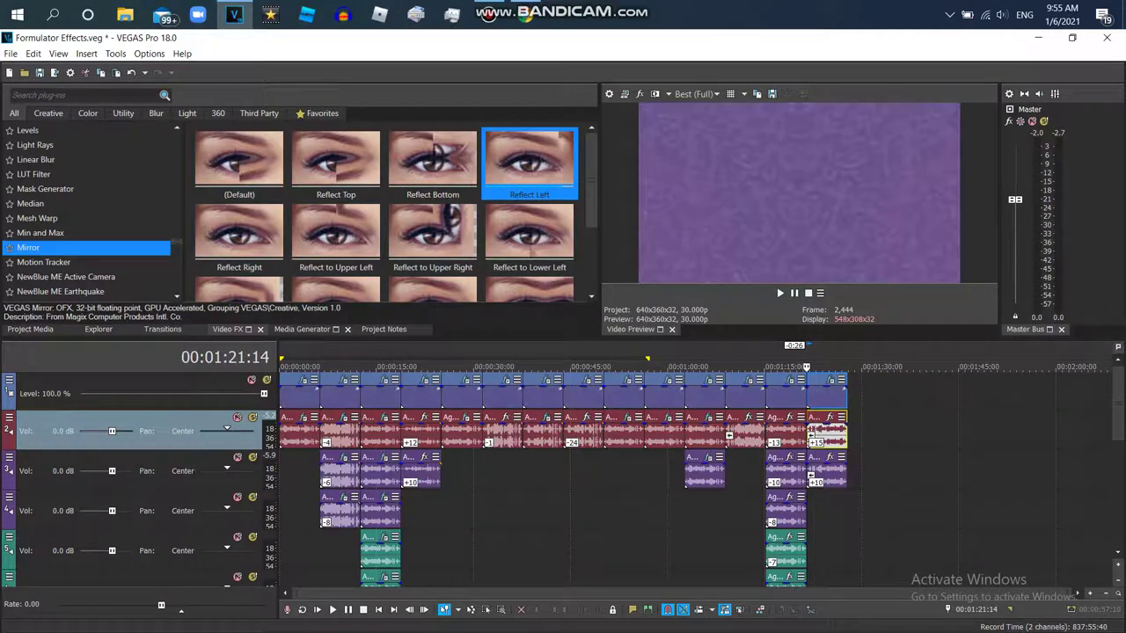
pyautogui.press('space')
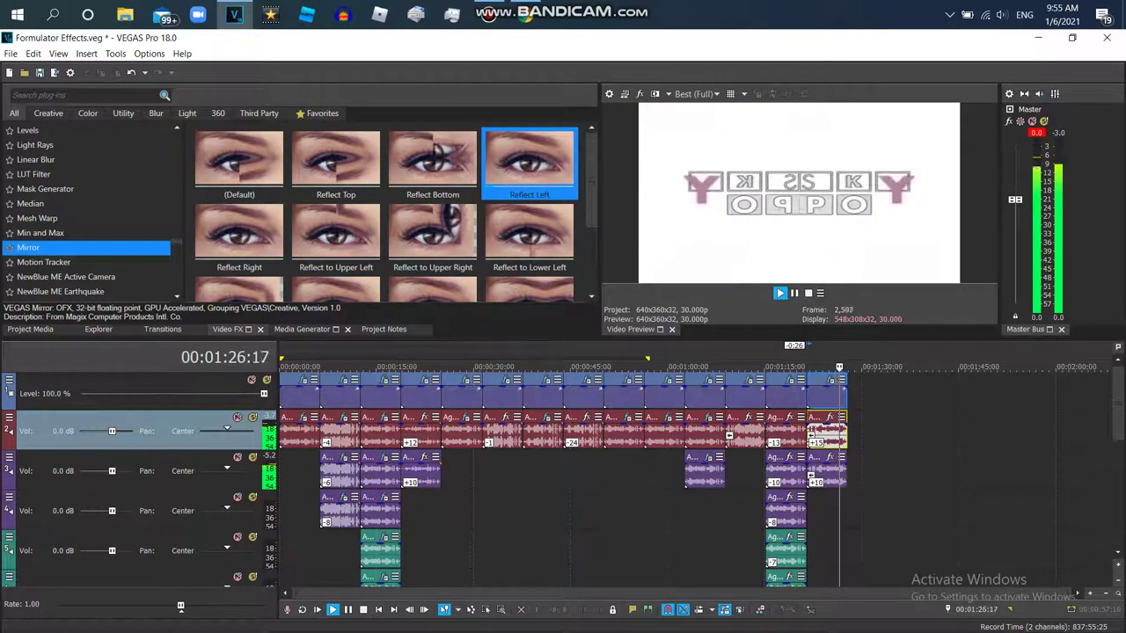
pyautogui.click(794, 293)
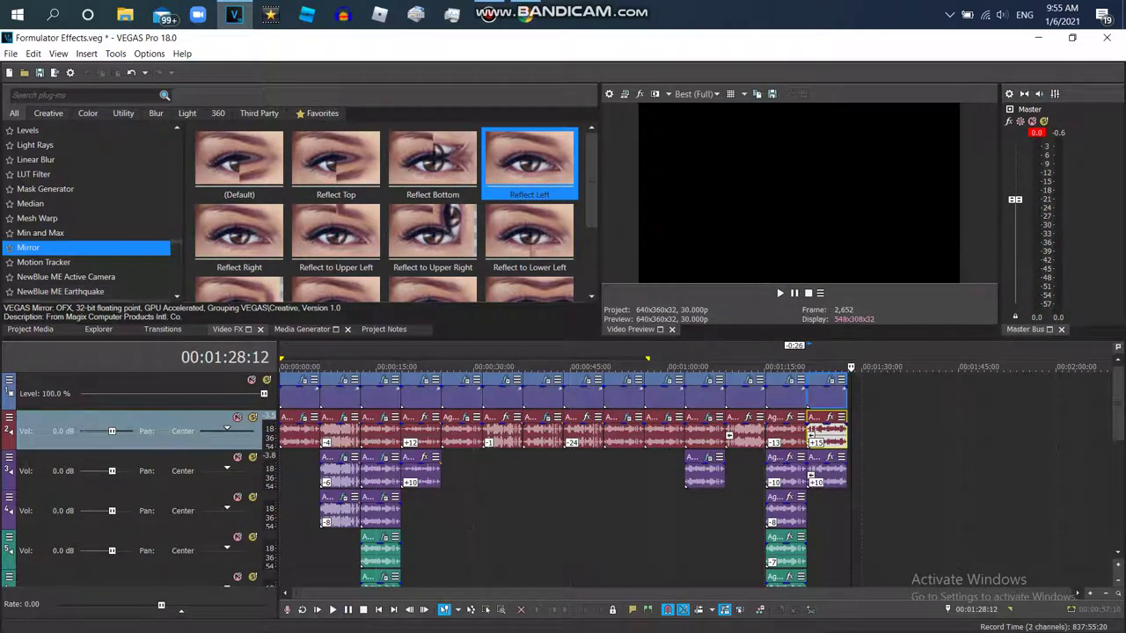
# Switch to YouTube in the browser and watch the Formulator V15 (CHANGED) video from the playlist as a reference.
pyautogui.hotkey('alt', '9')
pyautogui.hotkey('alt', 'Tab')
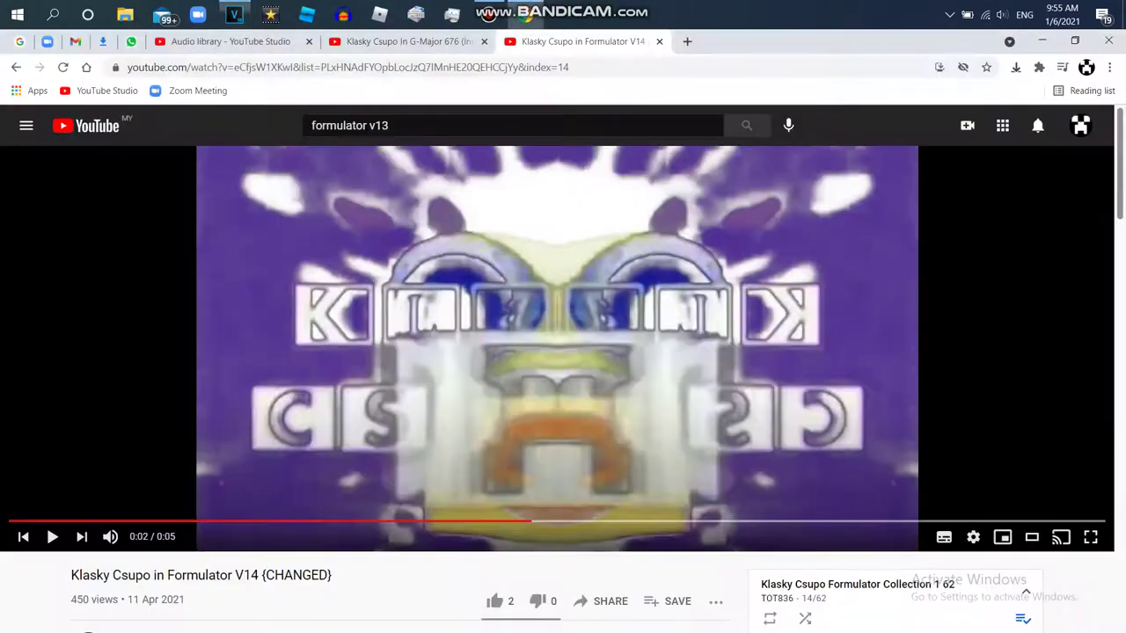
pyautogui.scroll(-4, 563, 352)
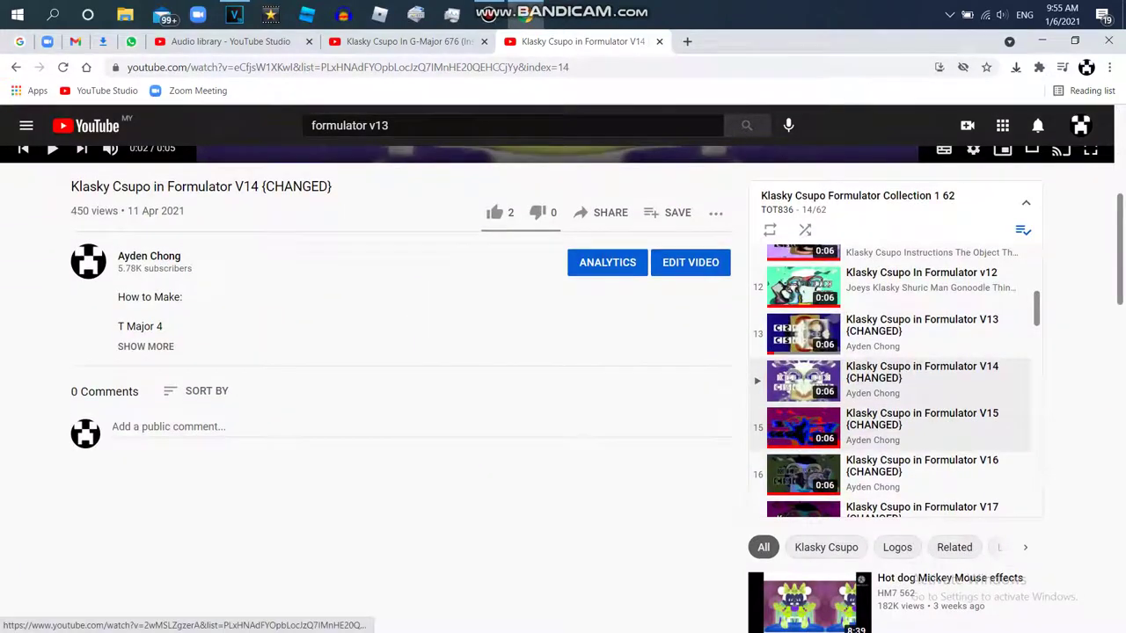
pyautogui.click(922, 418)
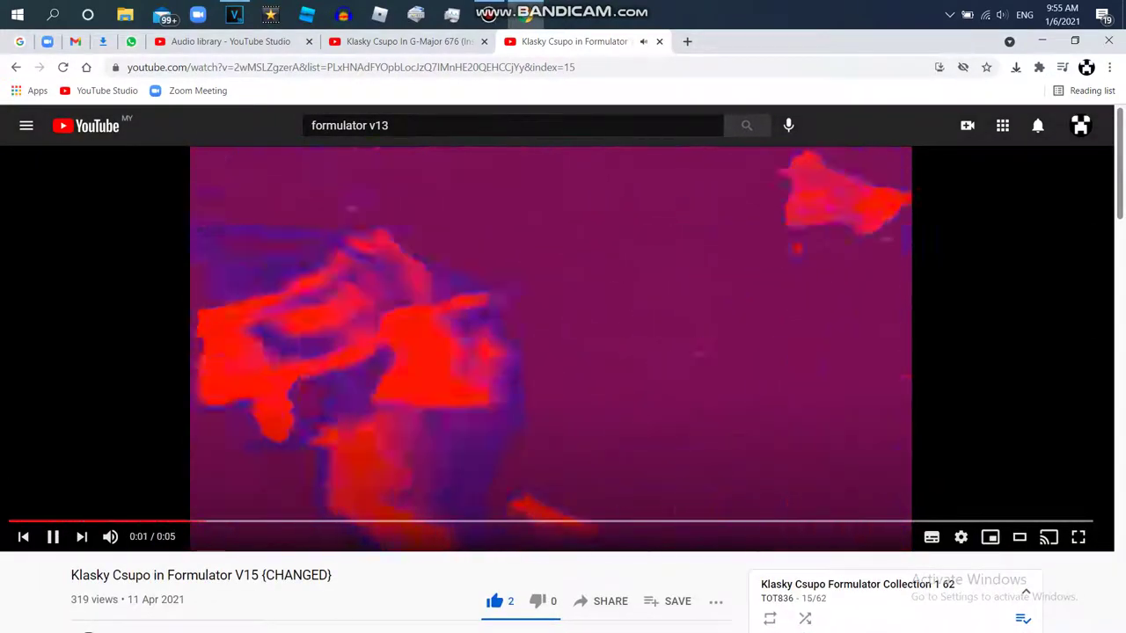
pyautogui.press('space')
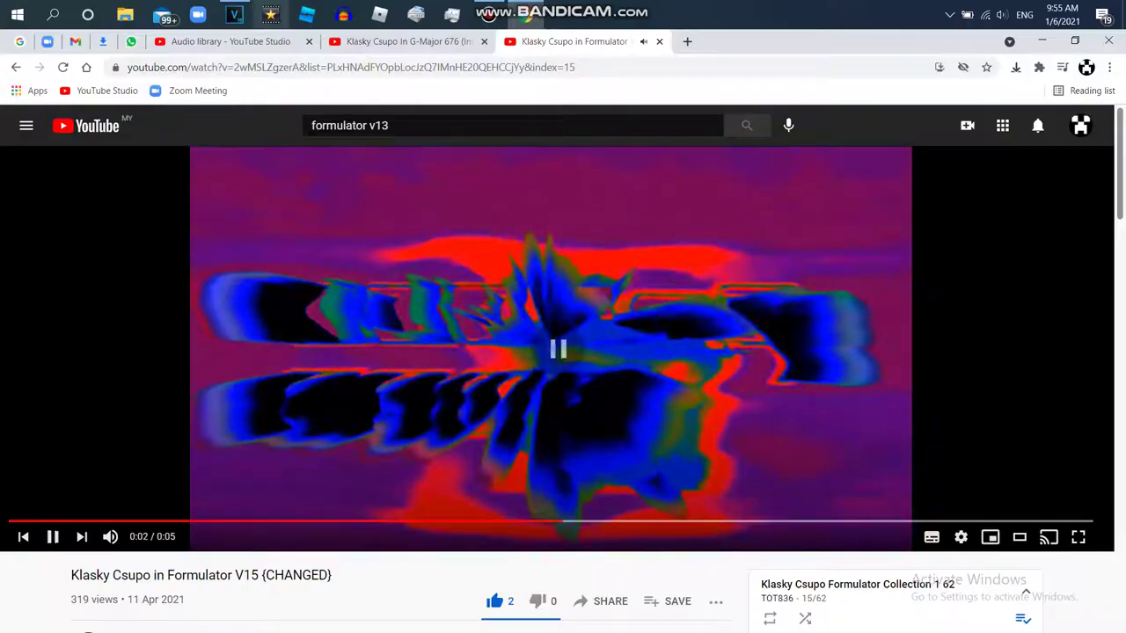
# Back in VEGAS Pro, append the selected Csupo source clip to the timeline and add Chorus and IL Vocodex (demo) to its audio.
pyautogui.hotkey('alt', 'Tab')
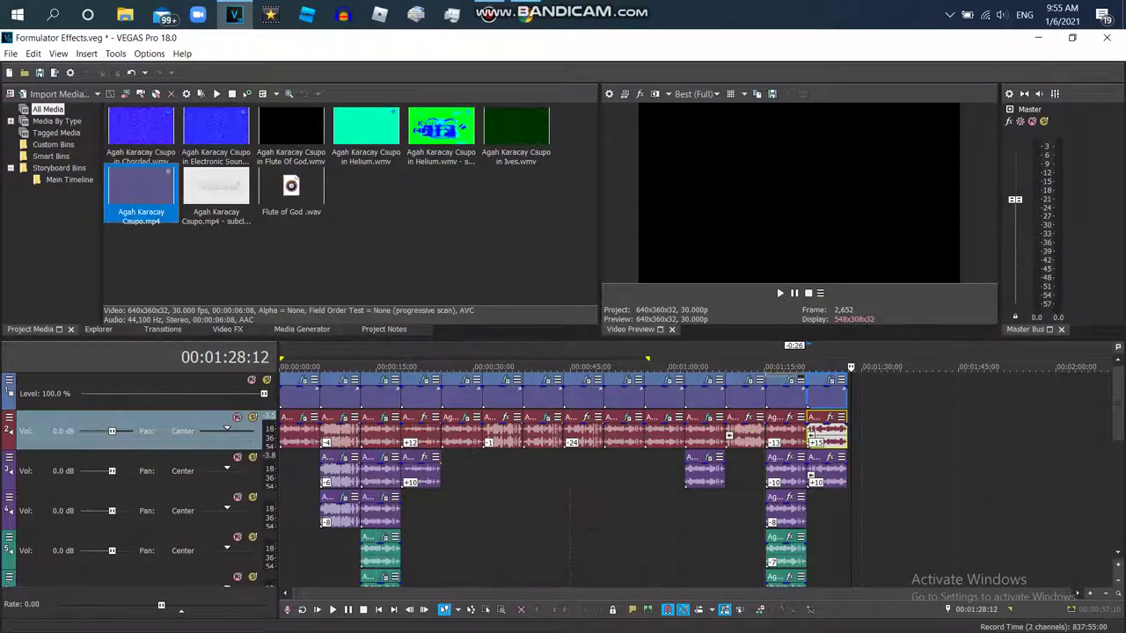
pyautogui.moveTo(868, 419); pyautogui.dragTo(869, 418)
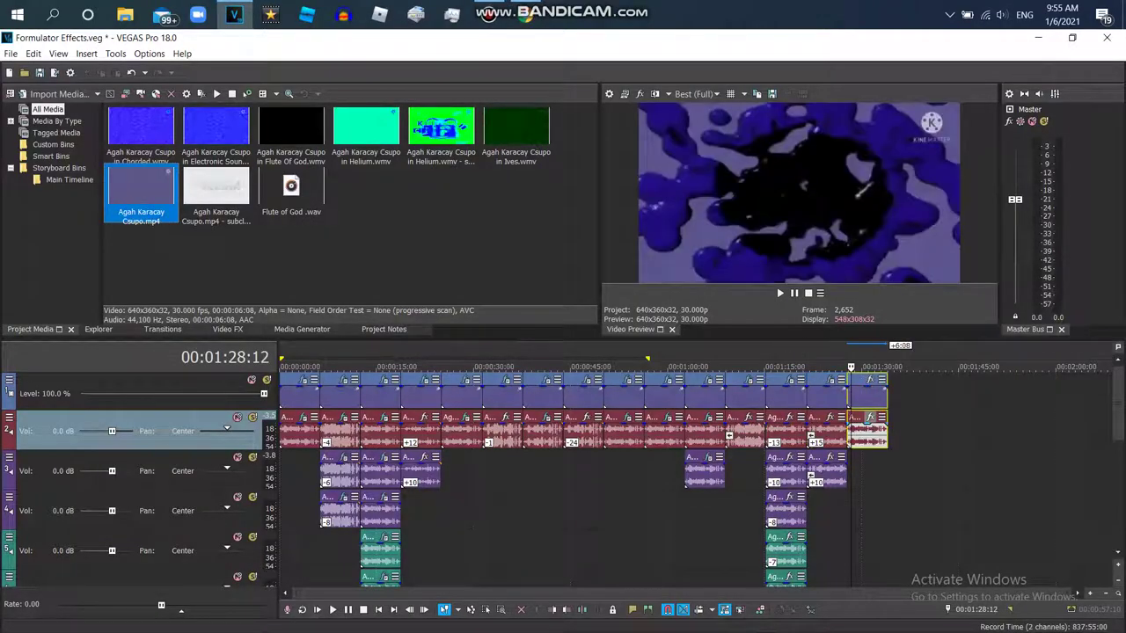
pyautogui.click(869, 417)
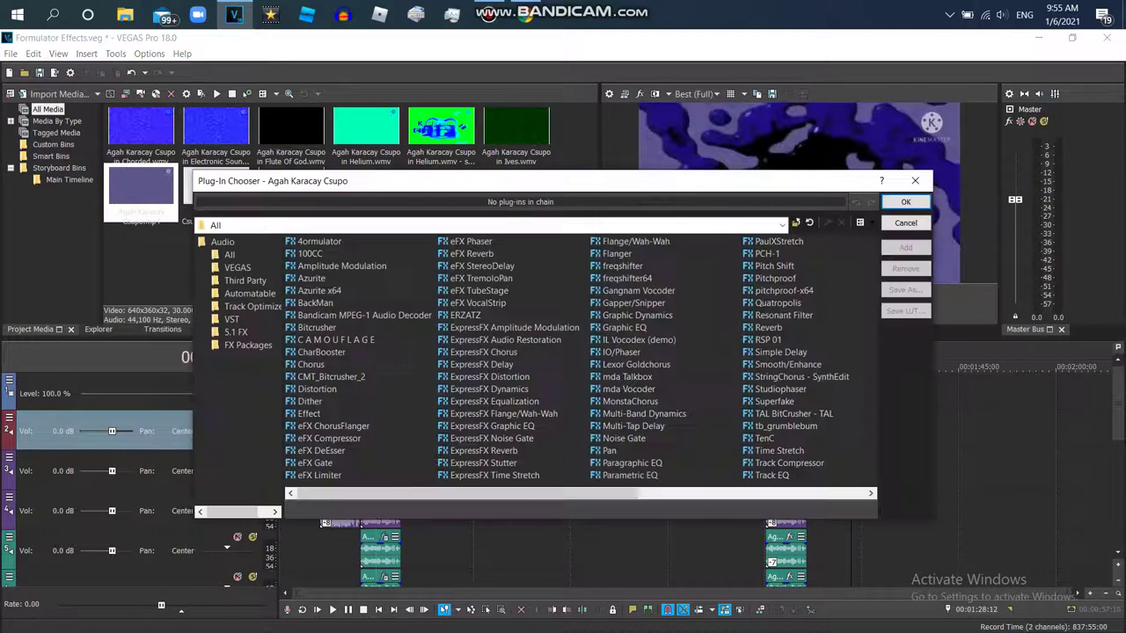
pyautogui.doubleClick(310, 364)
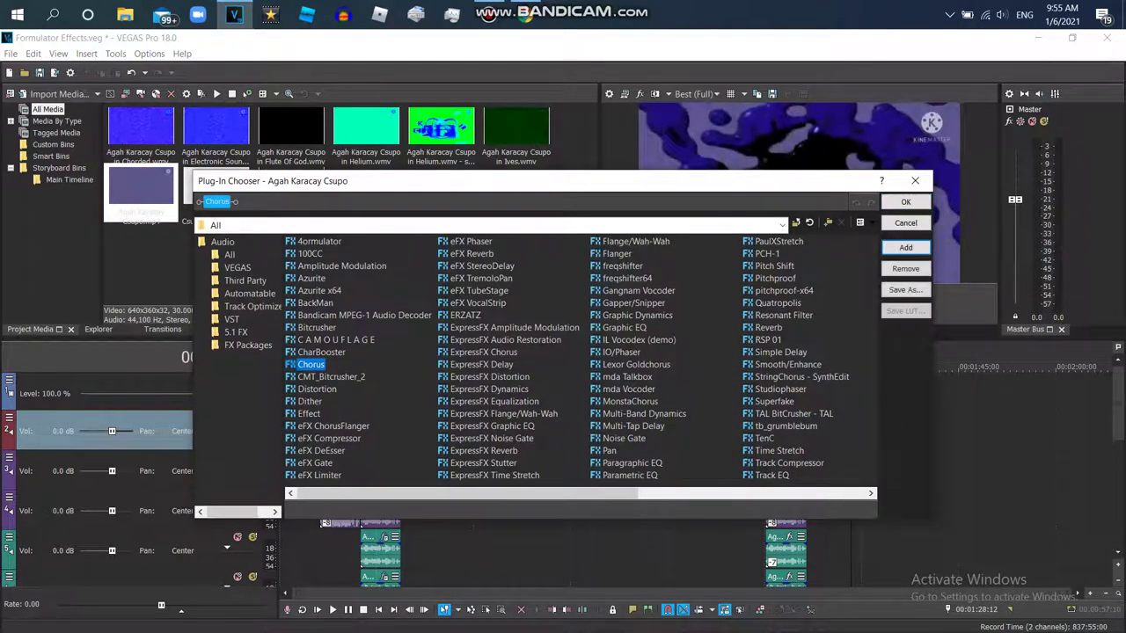
pyautogui.doubleClick(638, 339)
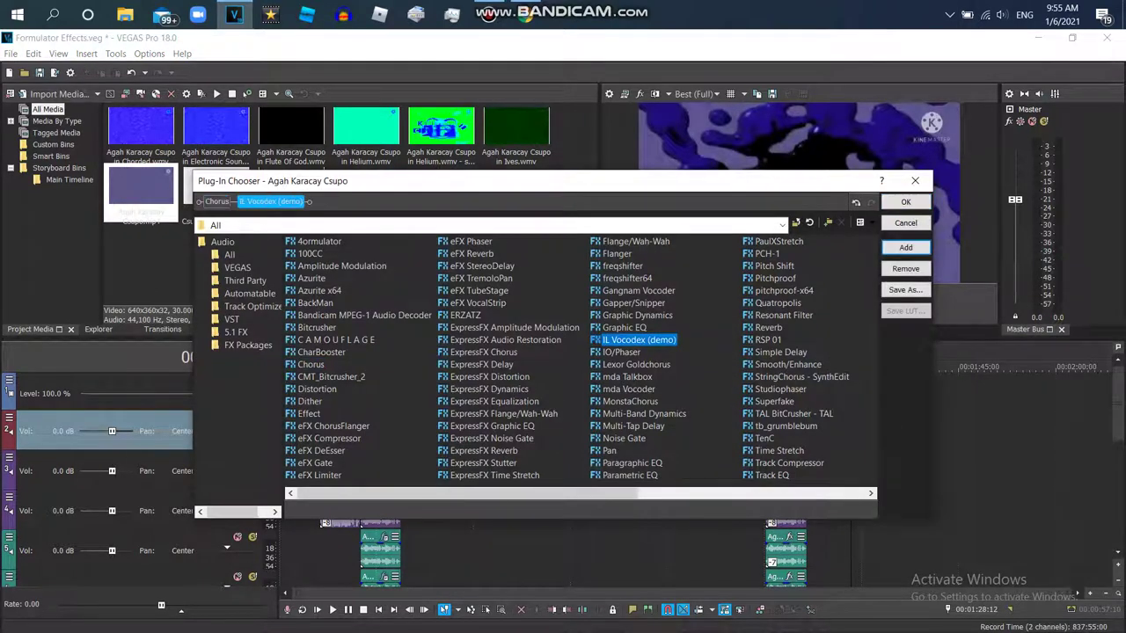
pyautogui.click(905, 201)
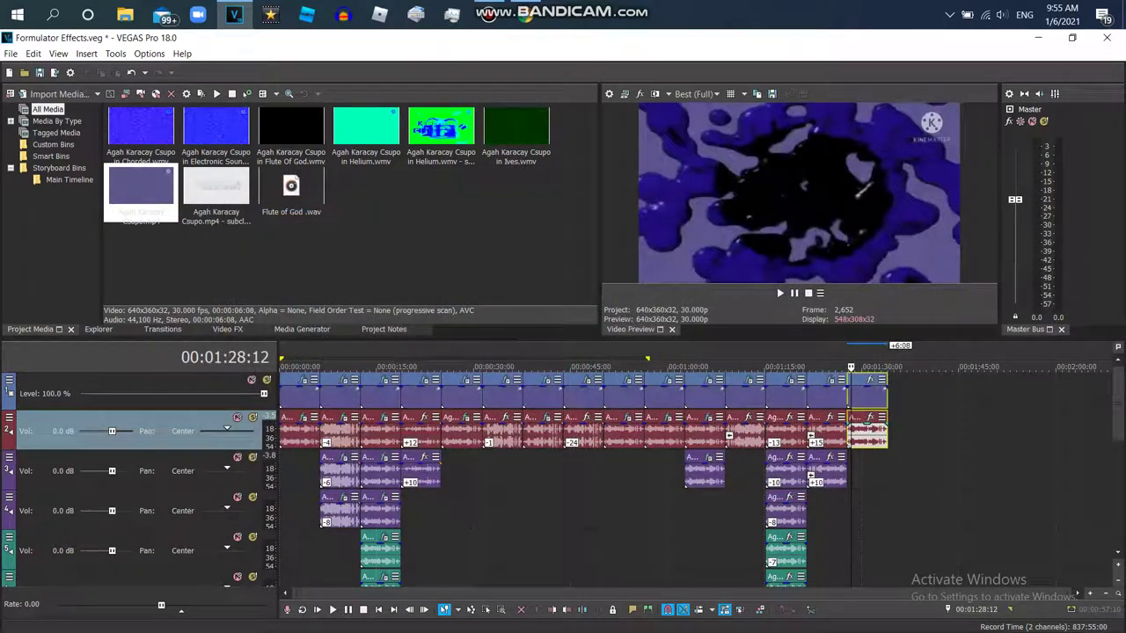
# Set the IL Vocodex preset to Old school and choose a different Chorus preset for the new clip's audio.
pyautogui.click(462, 289)
pyautogui.click(462, 289)
pyautogui.click(462, 288)
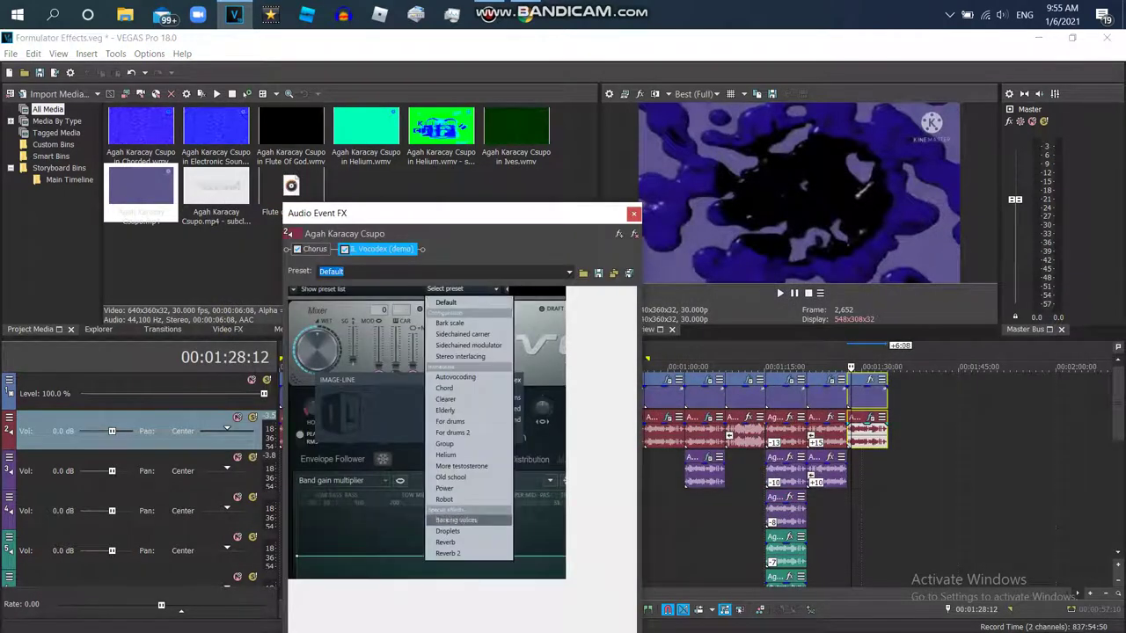
pyautogui.click(451, 476)
pyautogui.click(314, 249)
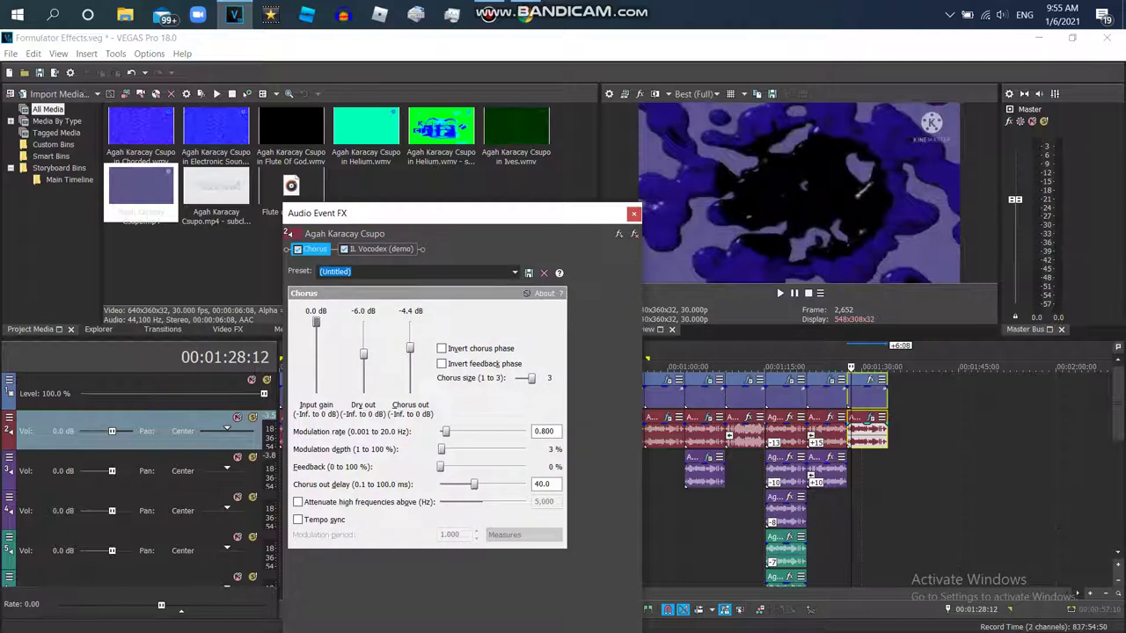
pyautogui.click(514, 271)
pyautogui.click(342, 518)
pyautogui.click(633, 213)
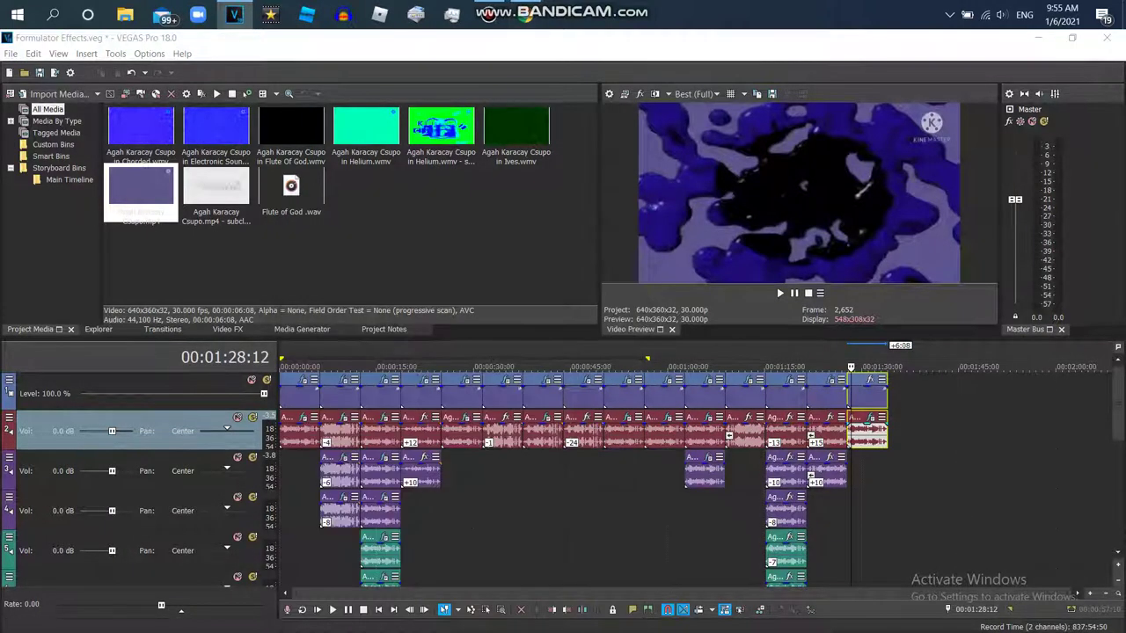
# Apply the Crazy Diamond filter package to the new video clip and review the settings of its effects.
pyautogui.click(868, 380)
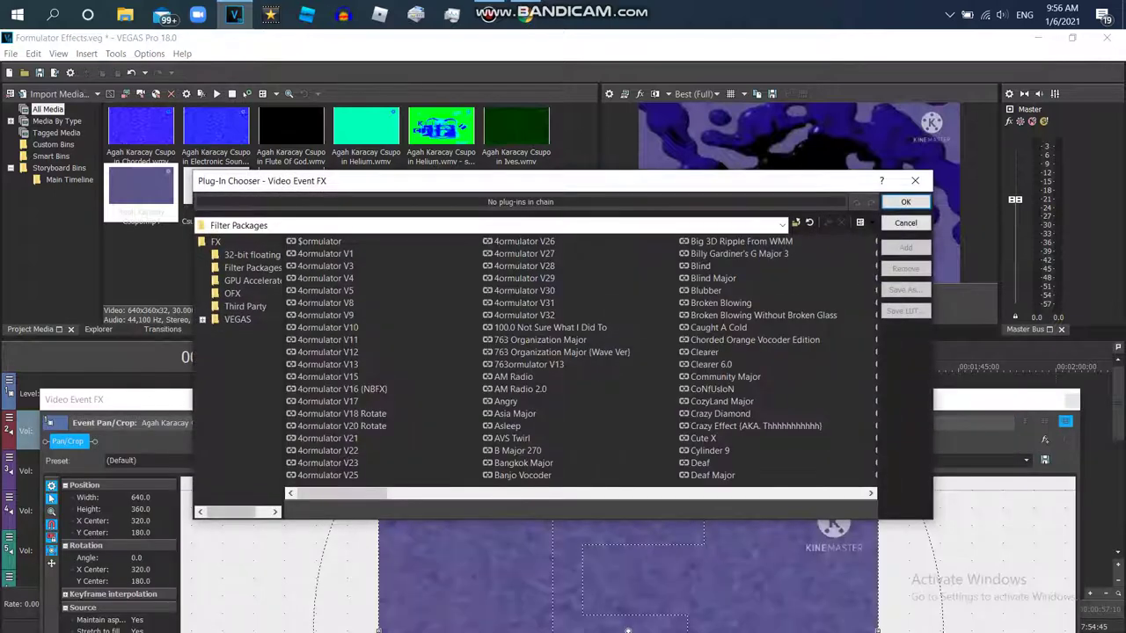
pyautogui.hscroll(1, 580, 358)
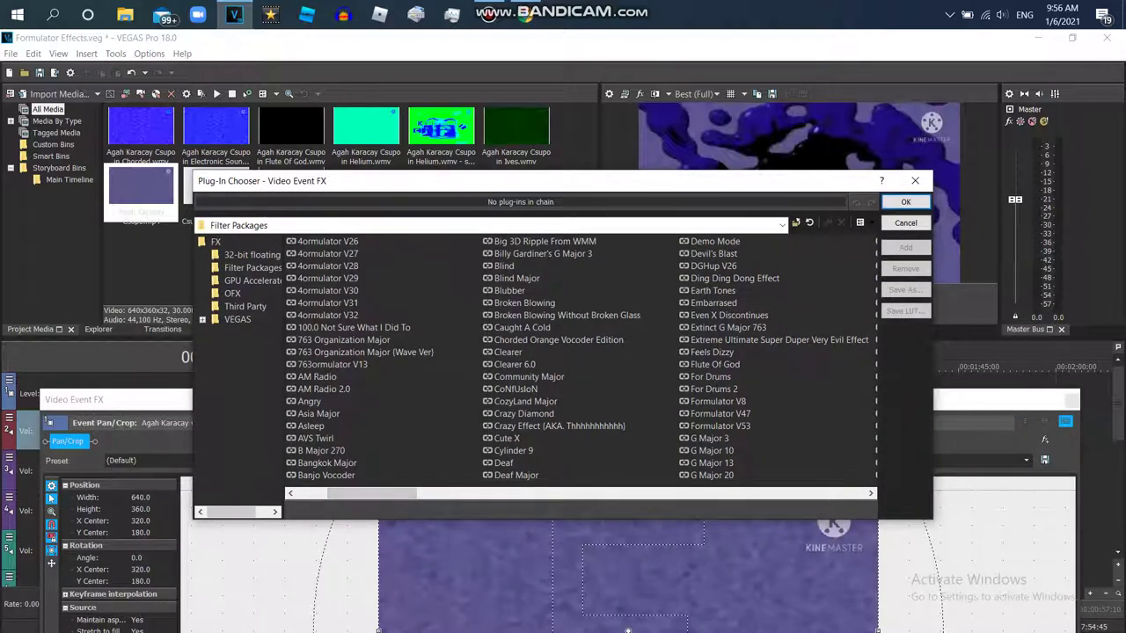
pyautogui.doubleClick(523, 413)
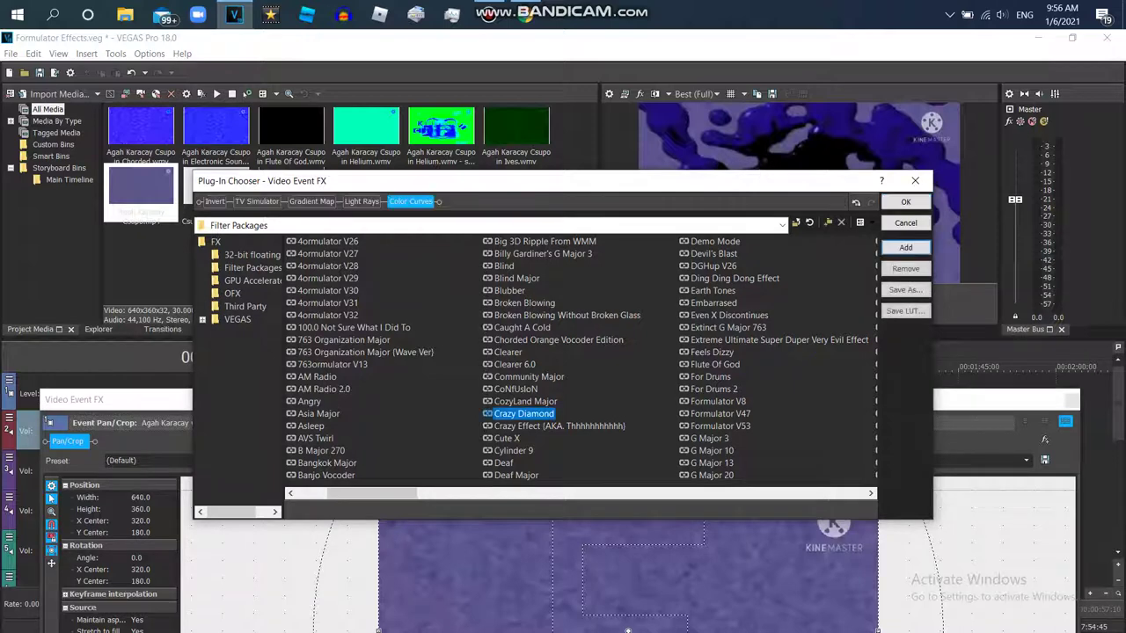
pyautogui.press('Return')
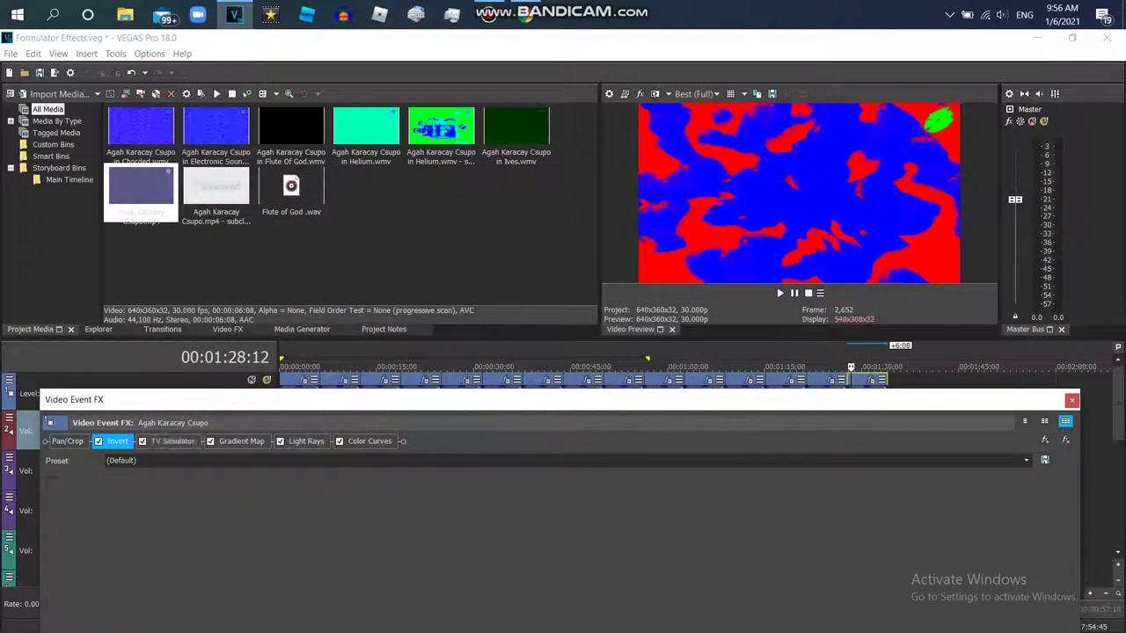
pyautogui.click(173, 440)
pyautogui.click(241, 441)
pyautogui.click(306, 441)
pyautogui.click(370, 441)
# Apply the Gradient Map preset More Testorone to the new video clip and preview the result from the clip's start.
pyautogui.hotkey('alt', '8')
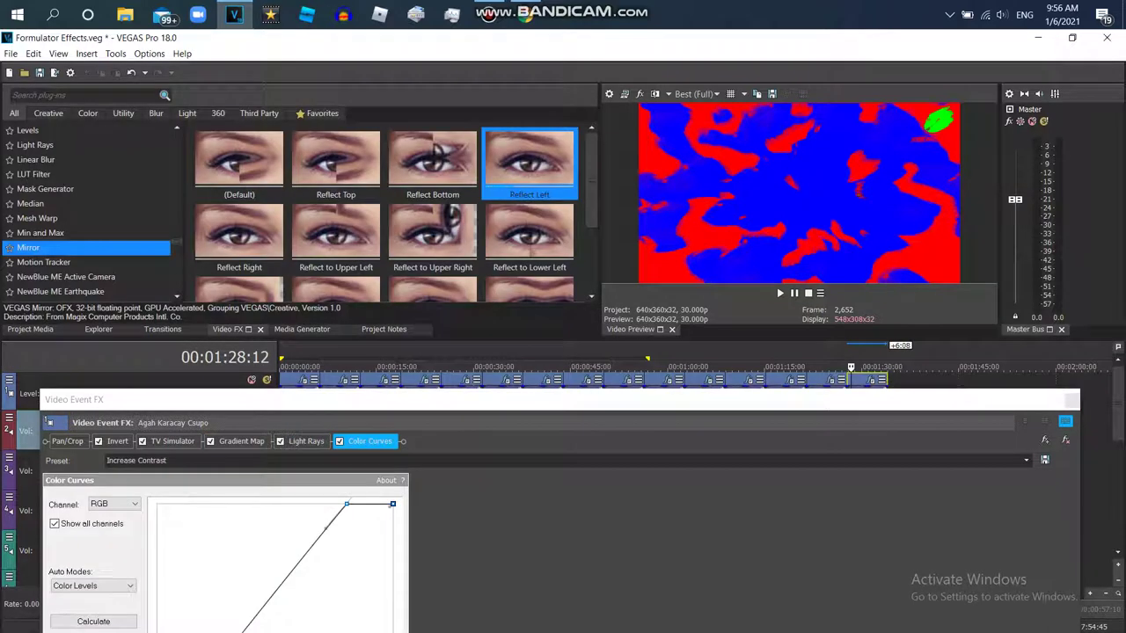
pyautogui.scroll(4, 88, 211)
pyautogui.click(36, 232)
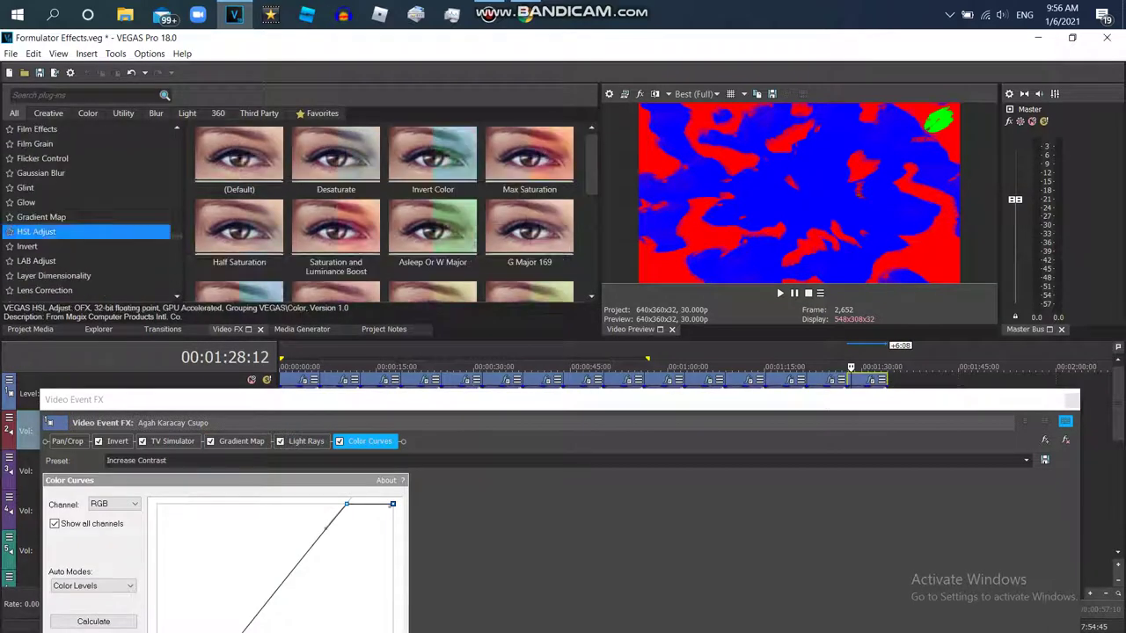
pyautogui.click(40, 216)
pyautogui.click(173, 440)
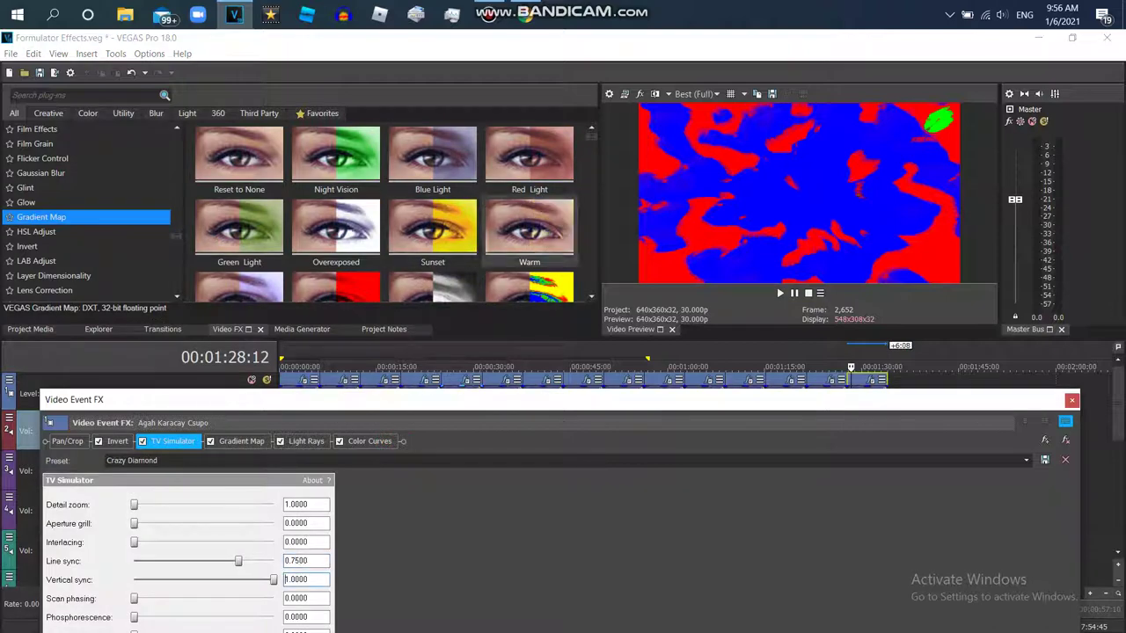
pyautogui.scroll(-1, 387, 211)
pyautogui.scroll(-3, 387, 211)
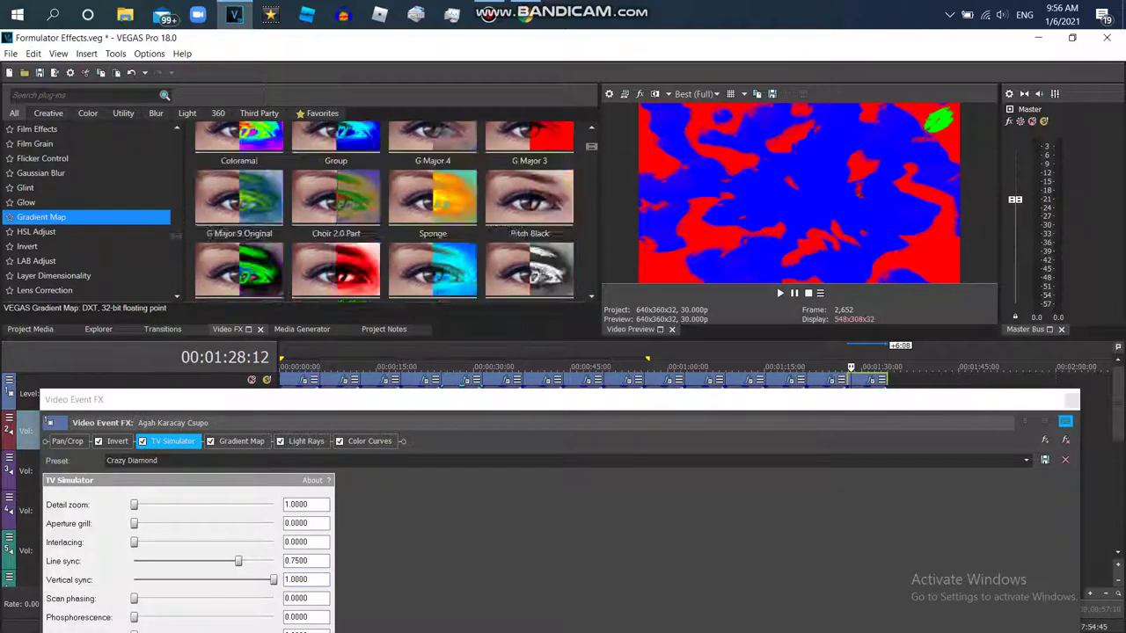
pyautogui.scroll(-5, 387, 211)
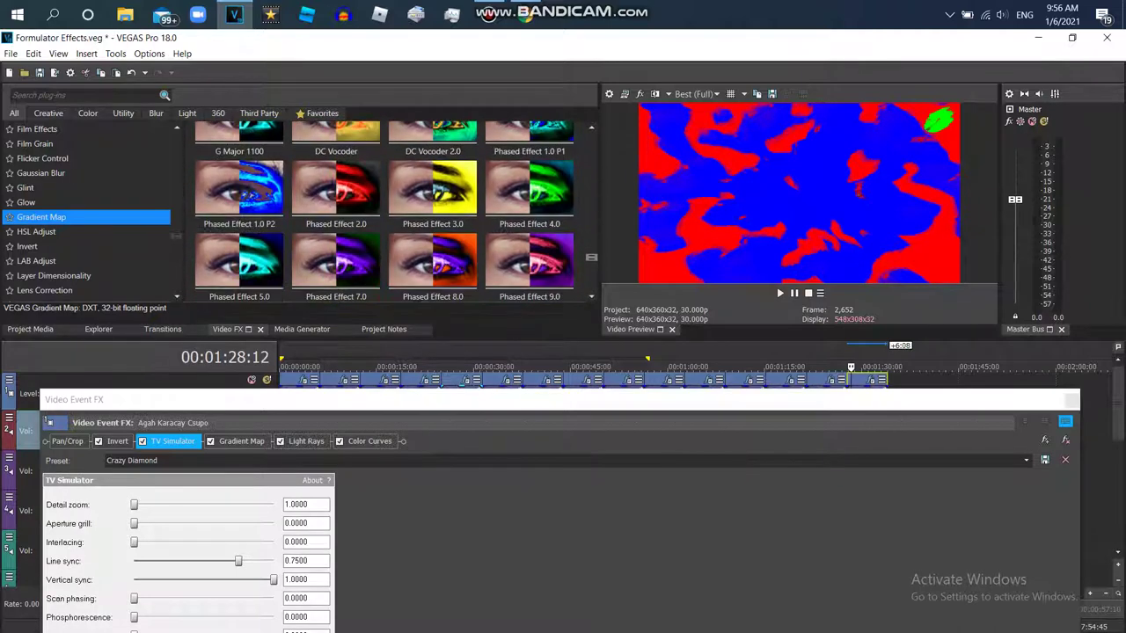
pyautogui.scroll(5, 387, 211)
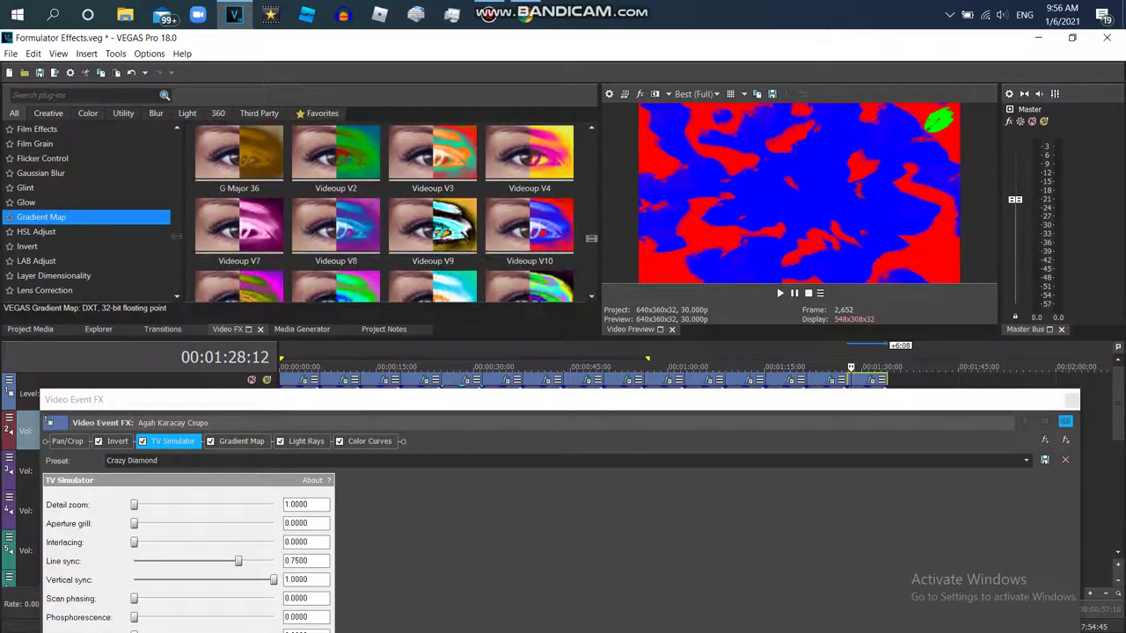
pyautogui.scroll(1, 387, 211)
pyautogui.click(238, 185)
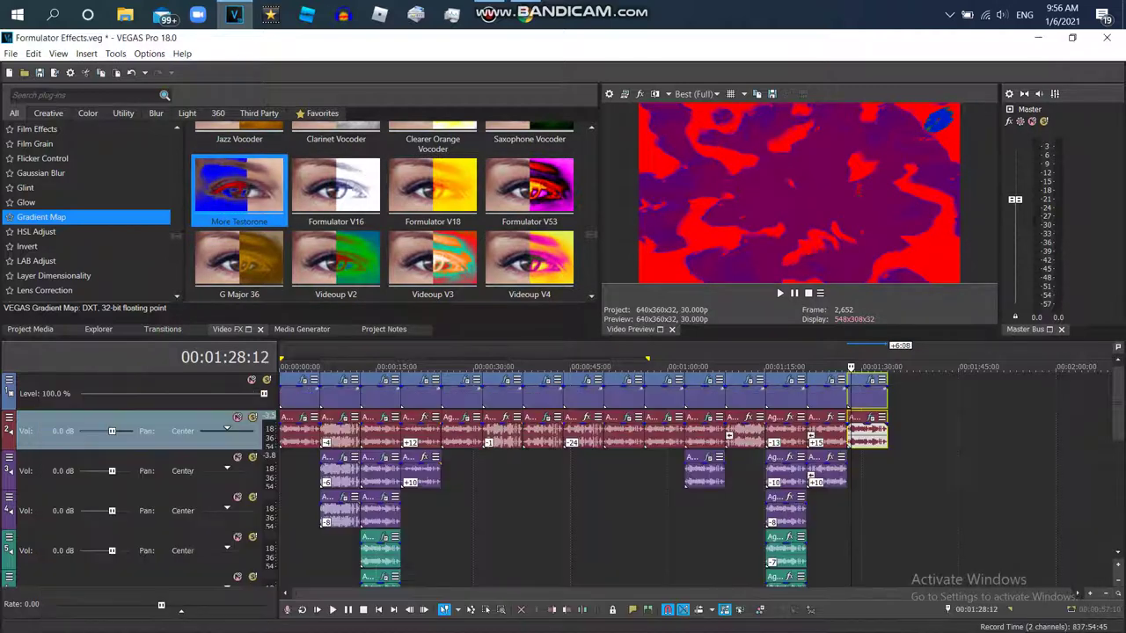
pyautogui.press('space')
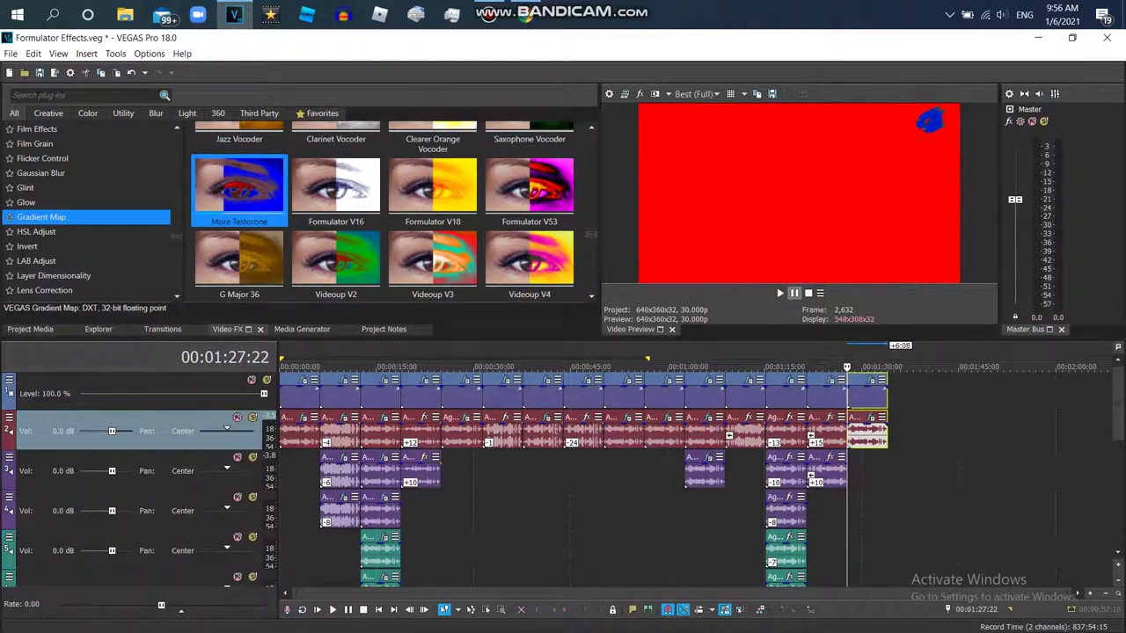